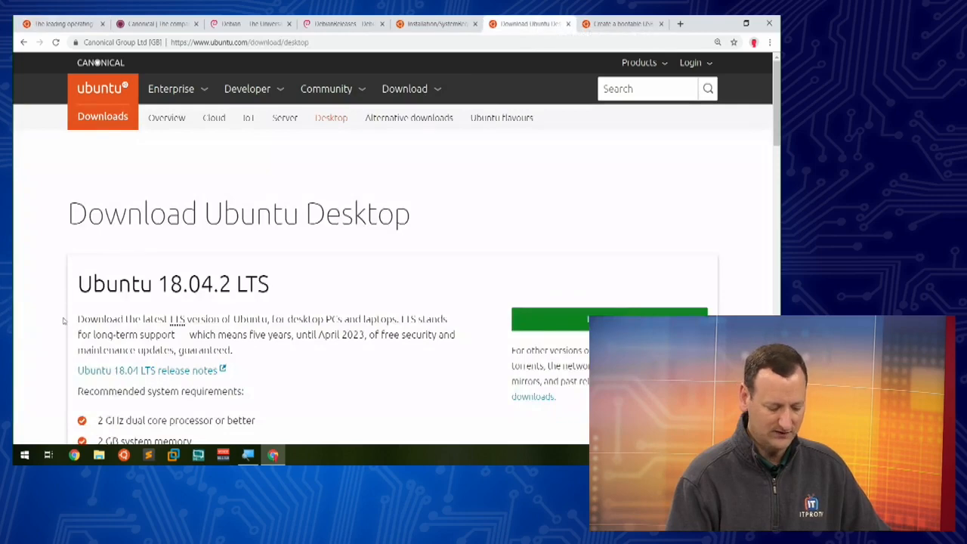
scroll(64, 321, down, 2)
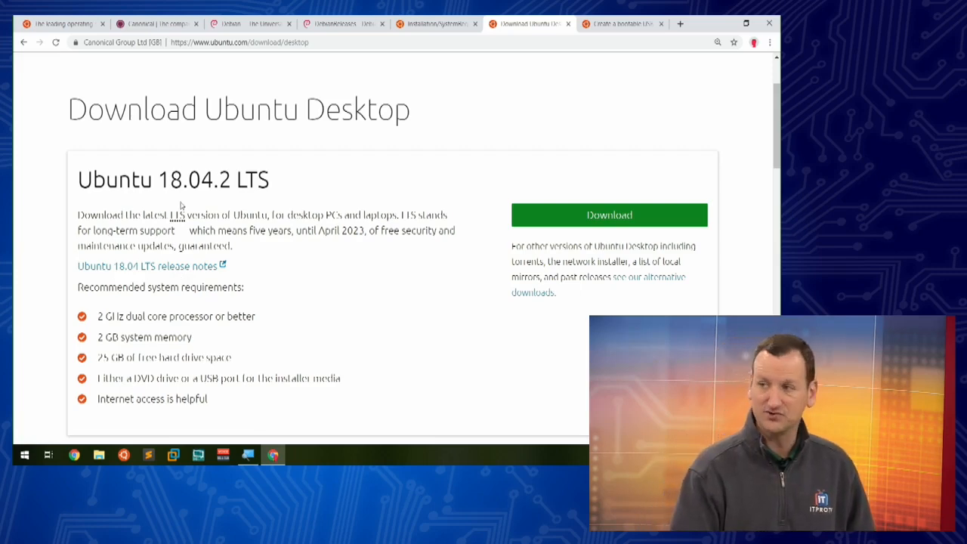
drag(158, 185, 221, 185)
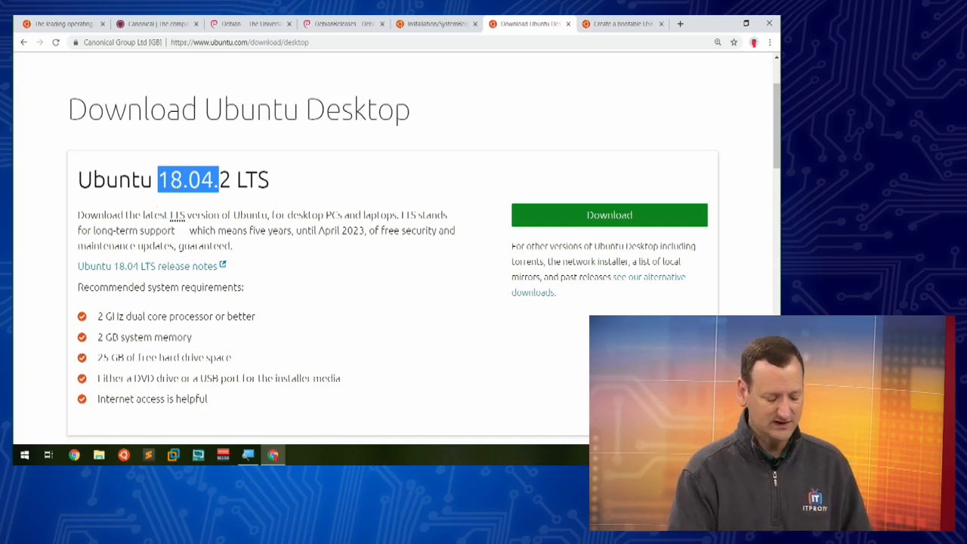
click(158, 180)
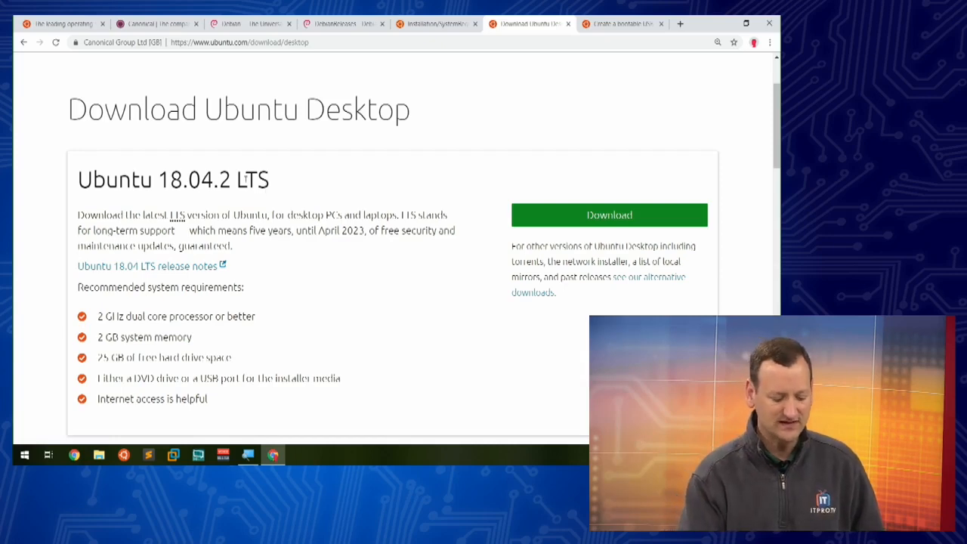
drag(238, 180, 272, 187)
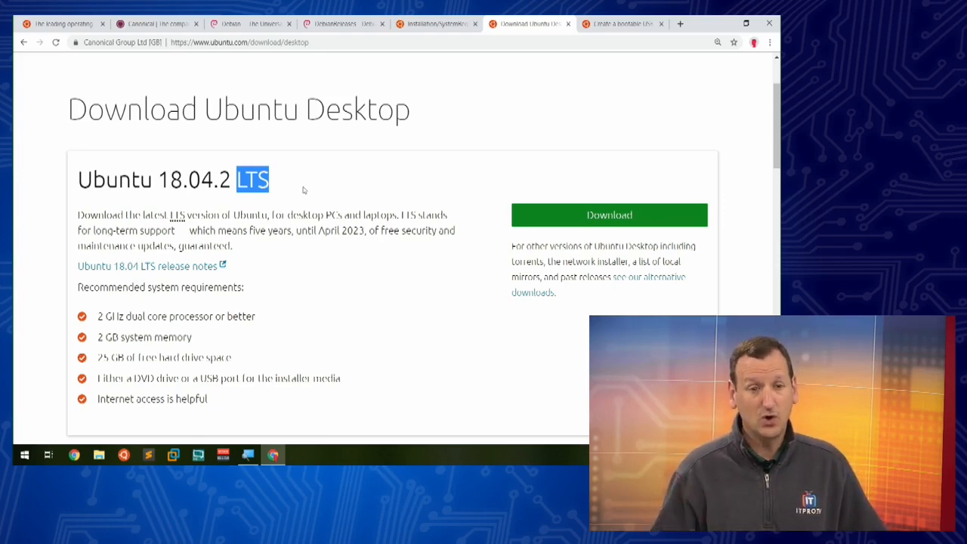
Step: Highlight the Ubuntu 18.10 release heading and then the 18.04 version number to compare them
click(467, 210)
scroll(467, 210, down, 4)
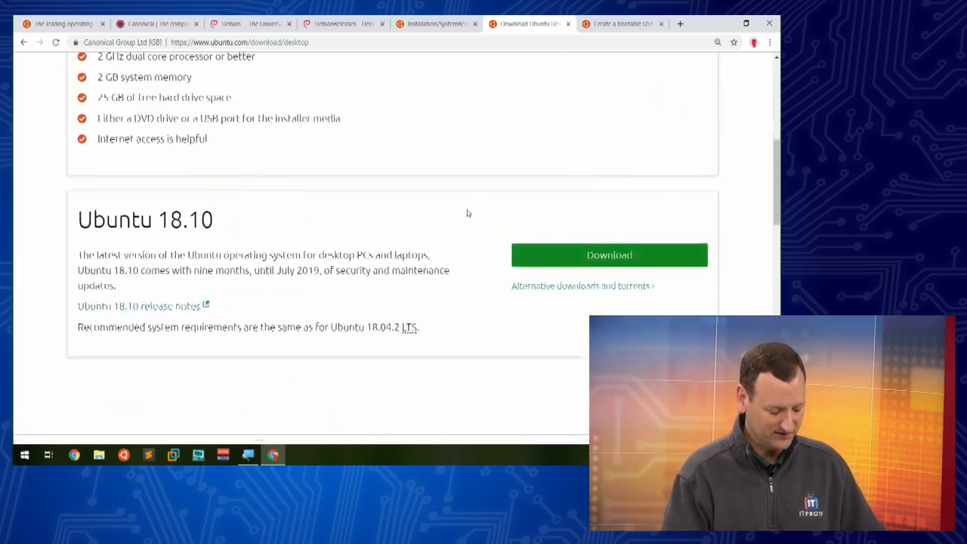
drag(242, 168, 93, 168)
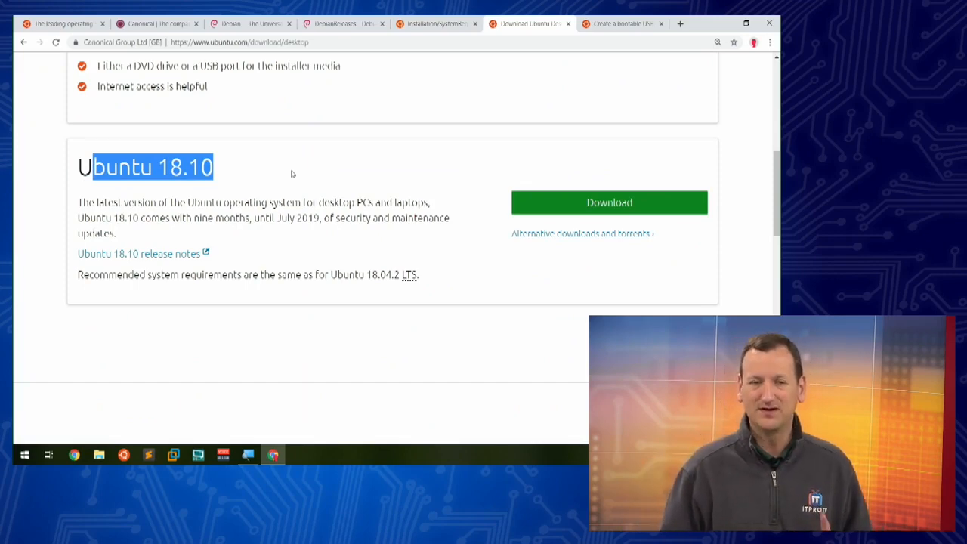
click(274, 180)
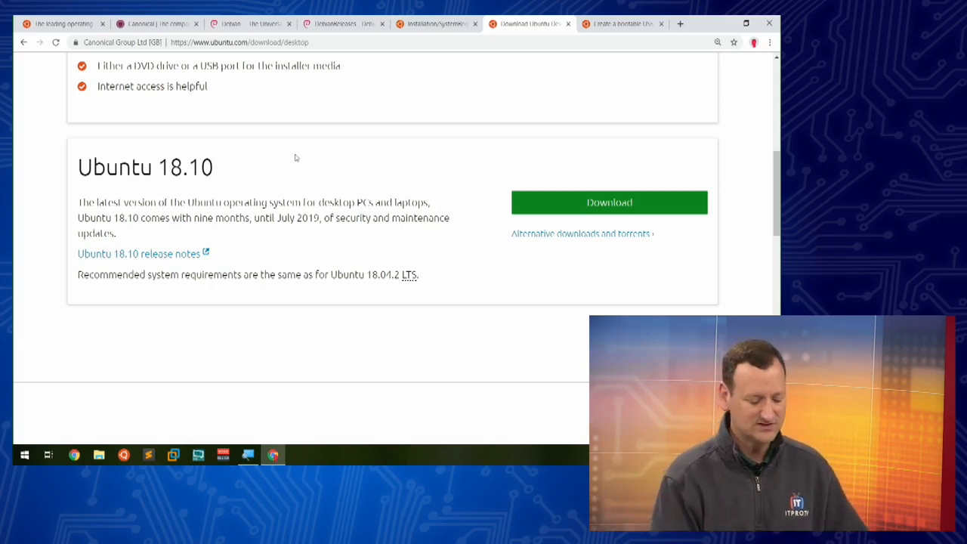
scroll(294, 156, up, 4)
drag(157, 181, 219, 181)
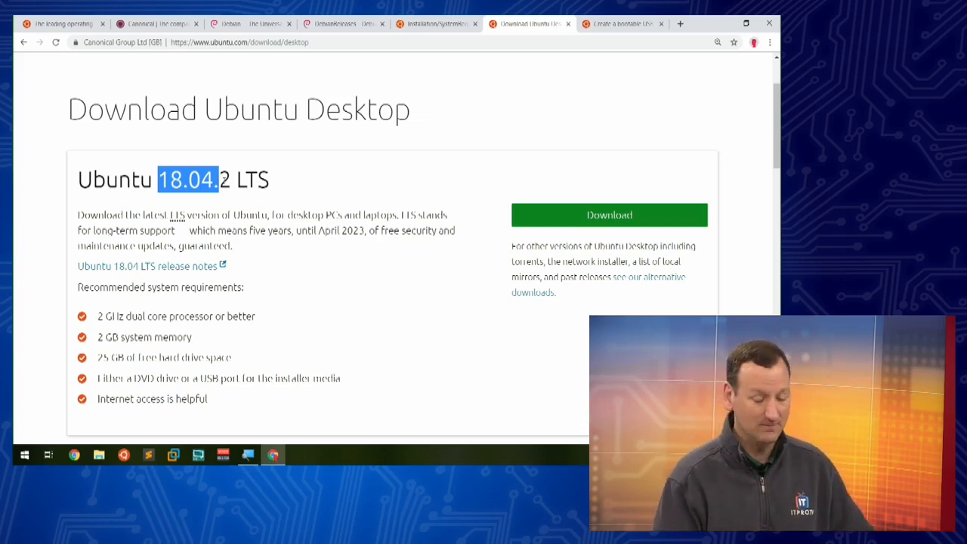
Step: Highlight the Ubuntu 18.04.2 LTS heading, then switch to the bootable USB stick tutorial tab
scroll(302, 302, down, 3)
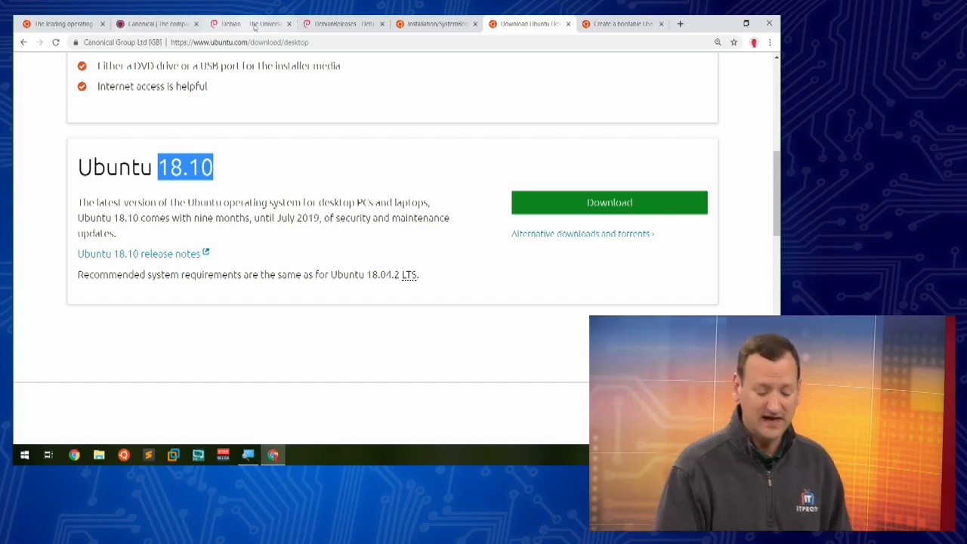
scroll(427, 165, up, 3)
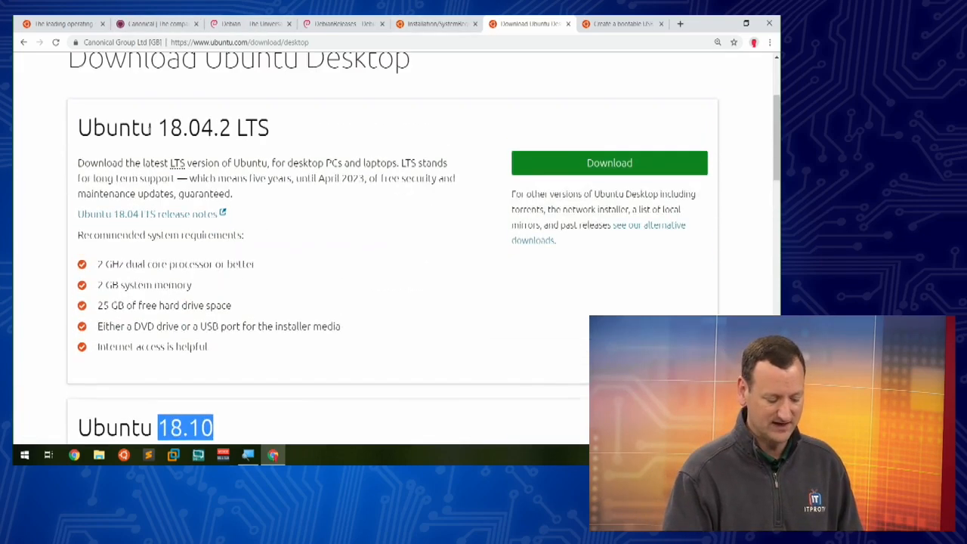
drag(118, 129, 295, 138)
click(350, 149)
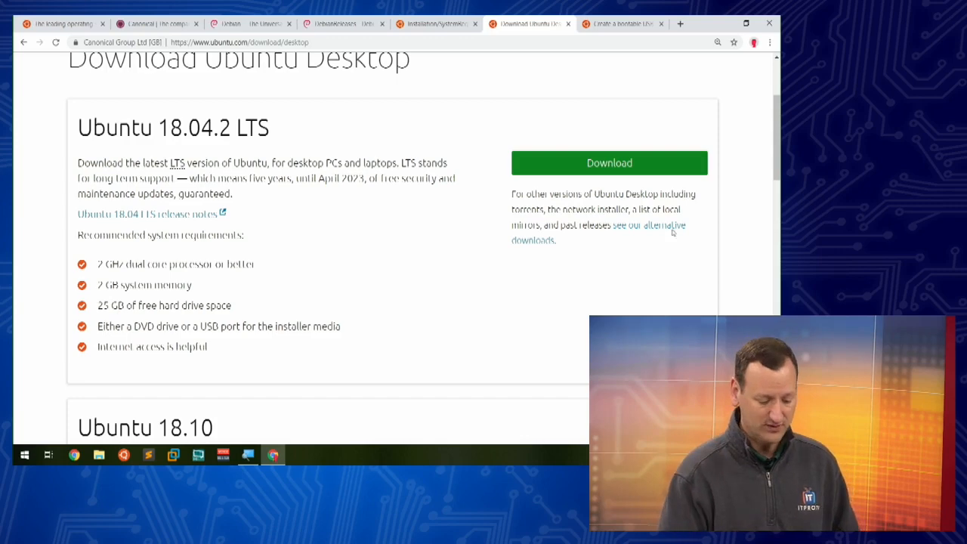
click(618, 25)
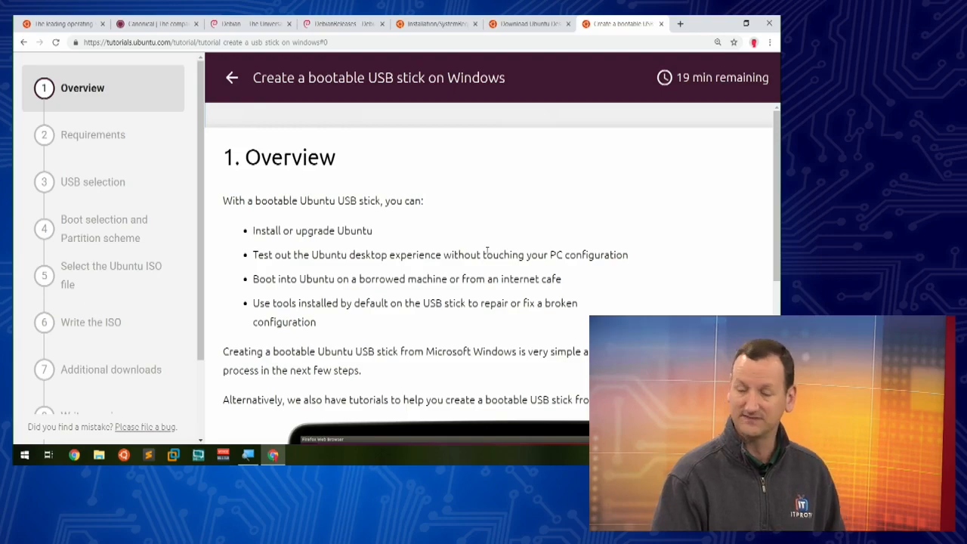
Step: Jump to tutorial step 2 Requirements and follow its Rufus link to rufus.akeo.ie
scroll(487, 251, down, 4)
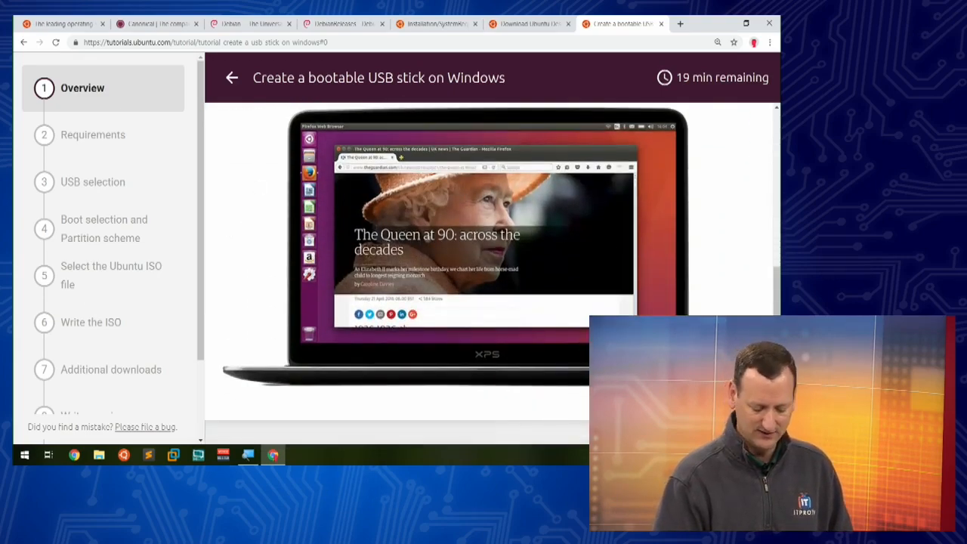
click(728, 398)
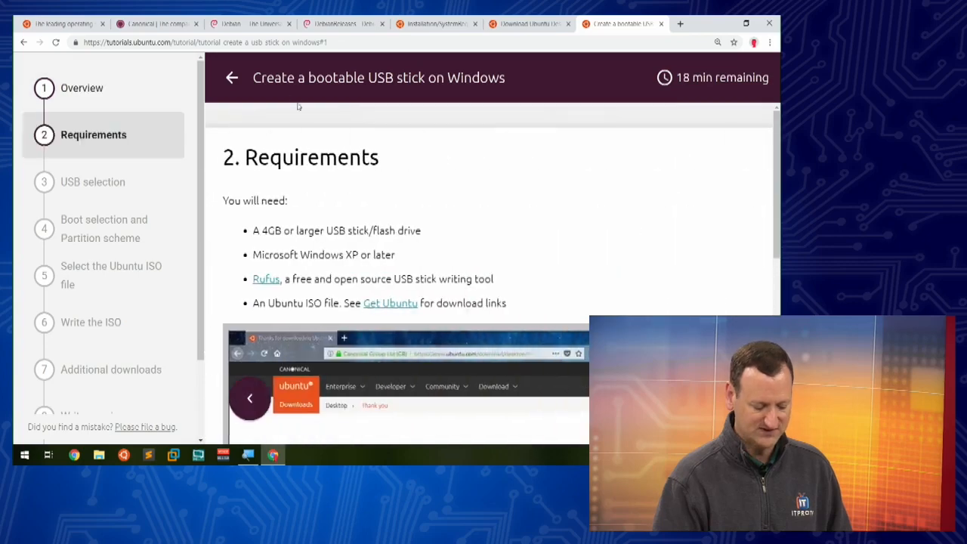
scroll(267, 236, down, 1)
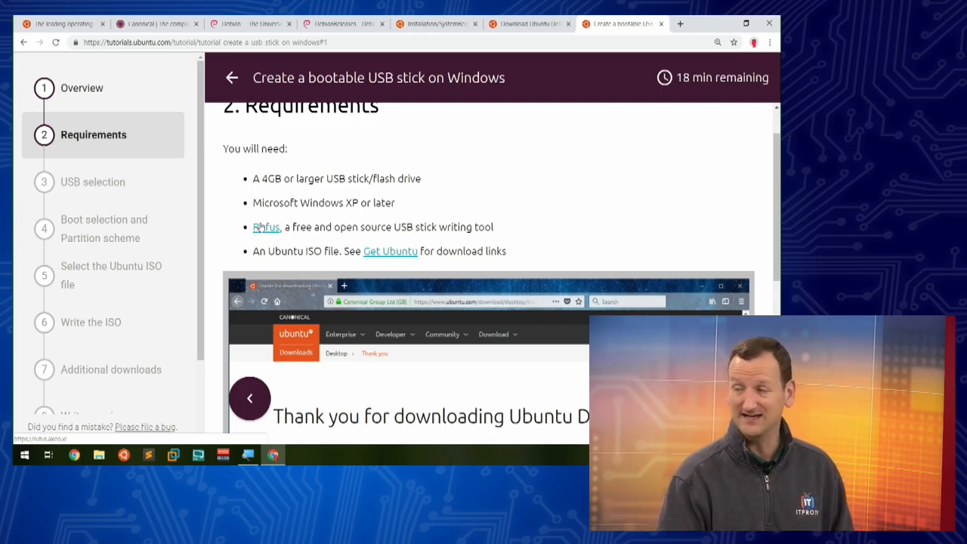
click(257, 228)
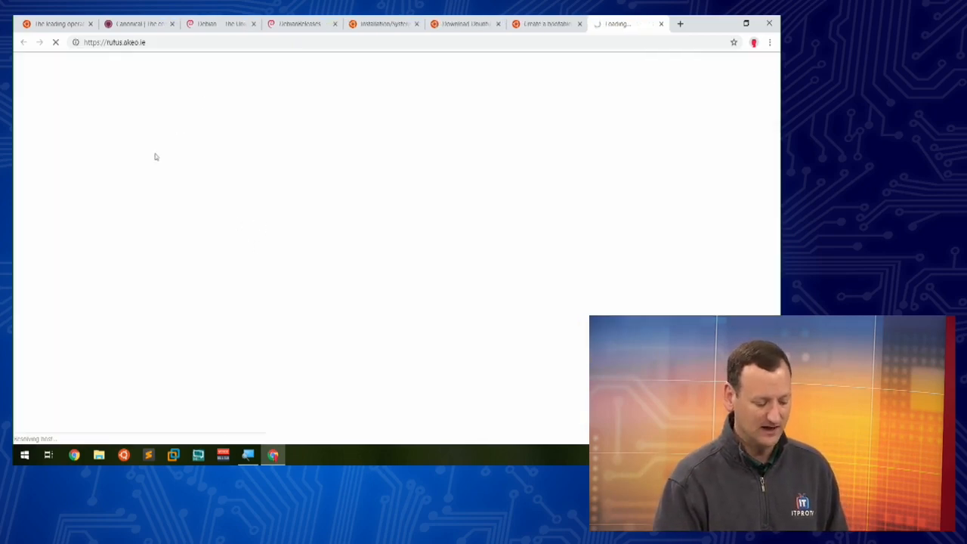
Step: Shorten the address to rufus.ie, load it, and scroll through the Rufus homepage
click(141, 43)
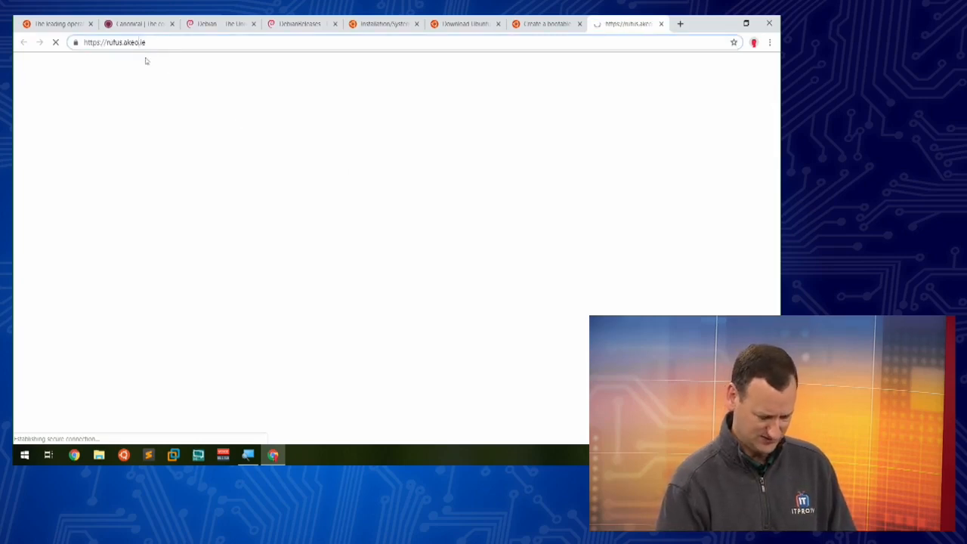
key(BackSpace)
key(BackSpace)
key(BackSpace)
key(BackSpace)
key(BackSpace)
key(Return)
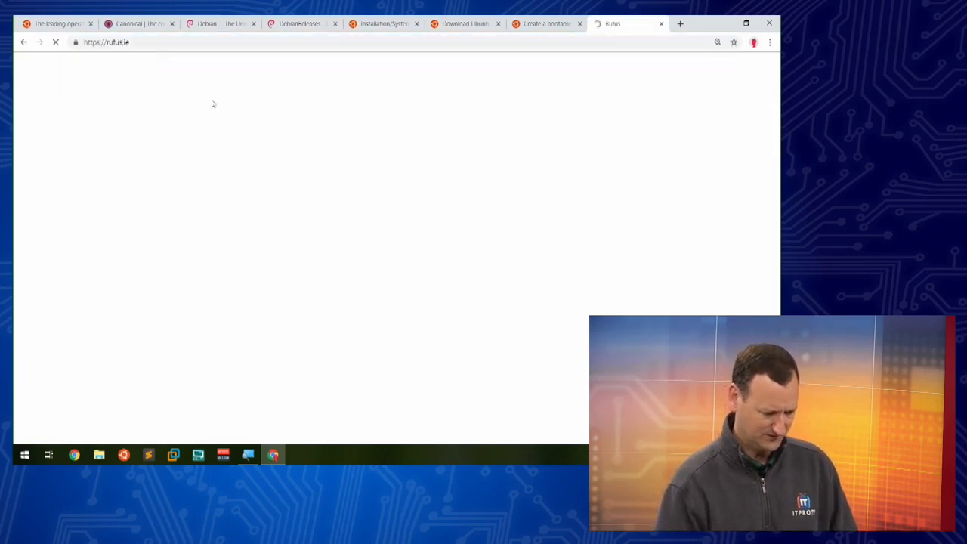
scroll(337, 215, down, 3)
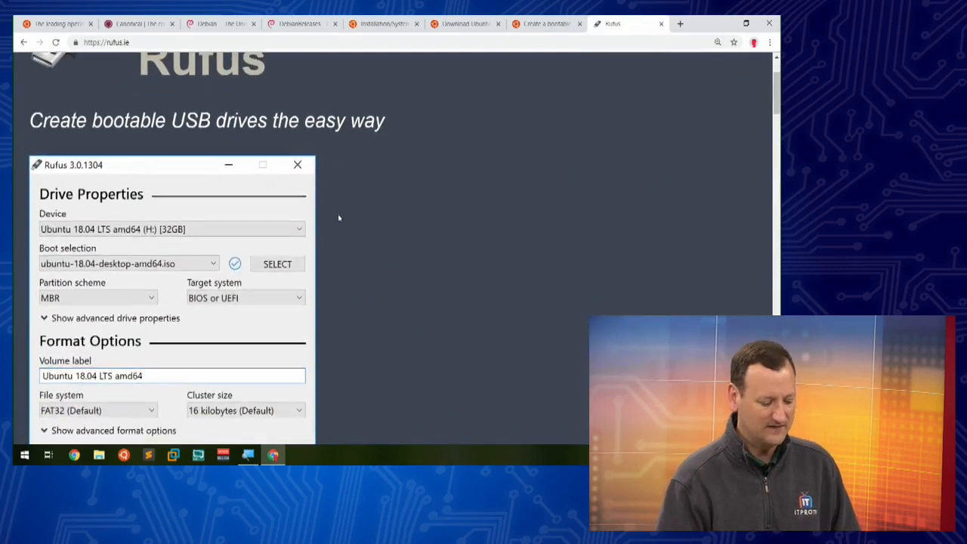
scroll(339, 218, down, 1)
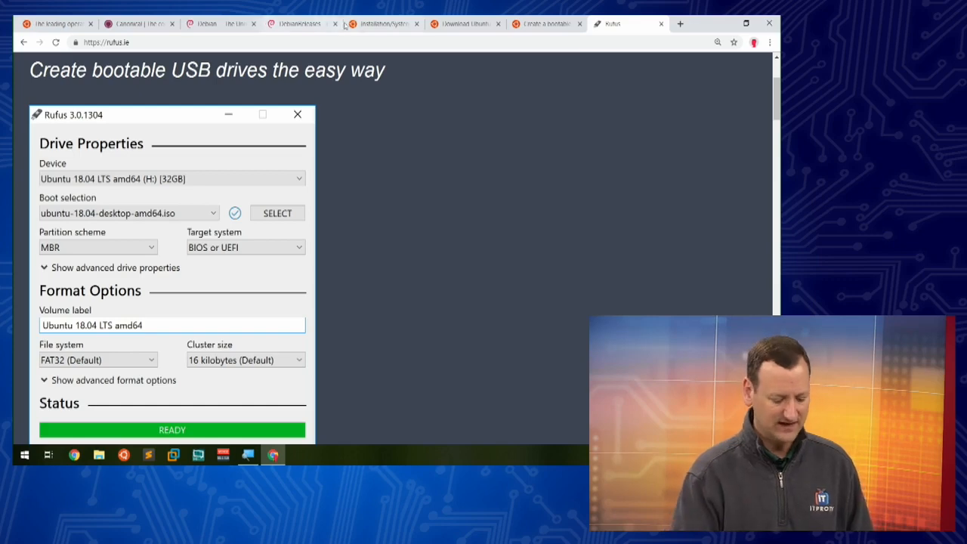
Step: Search Windows Start for 'bal' to confirm balenaEtcher is installed, then start a new Chrome tab
key(super)
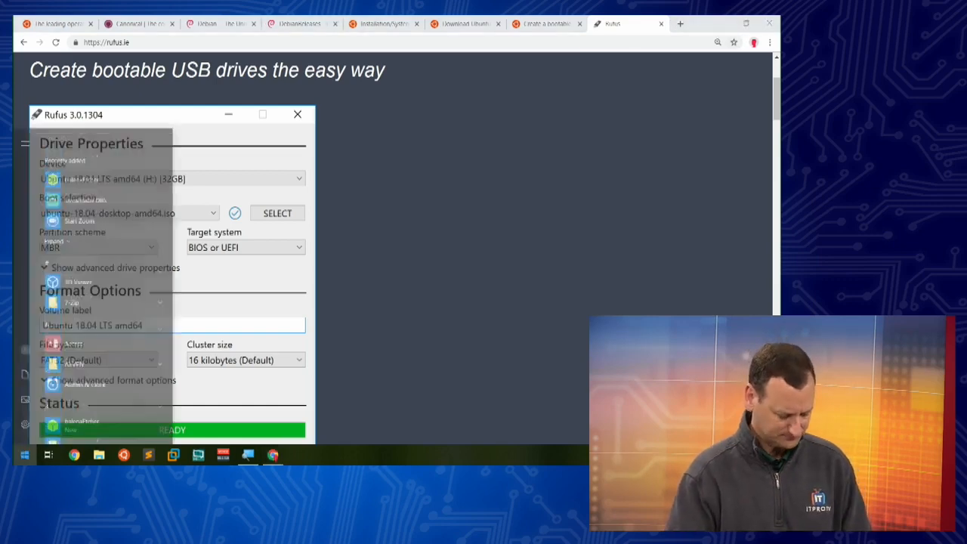
text(etch)
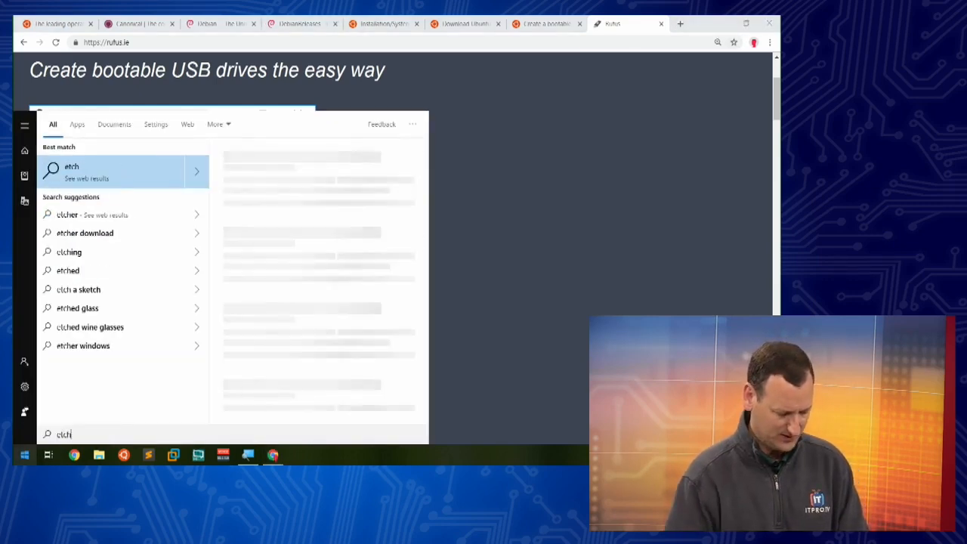
key(BackSpace)
key(BackSpace)
key(BackSpace)
key(BackSpace)
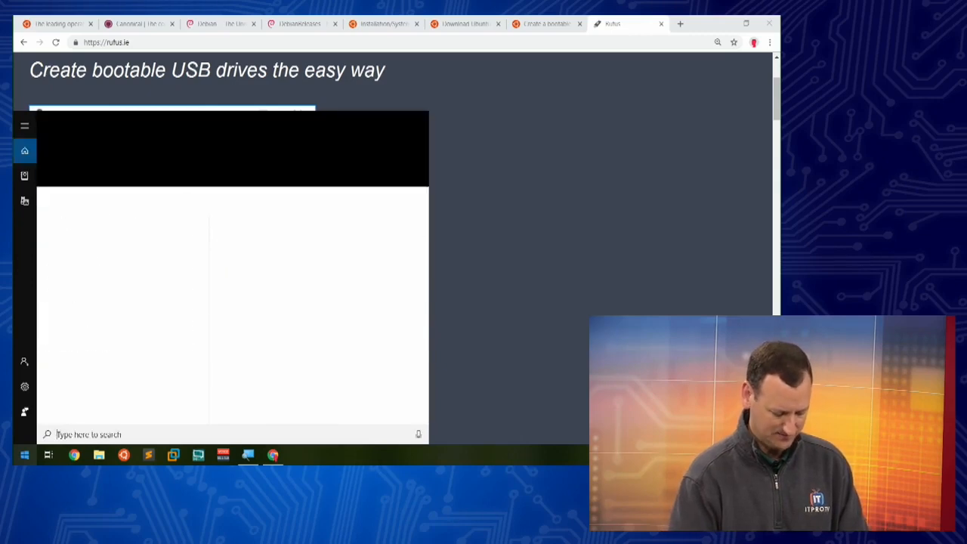
text(bal)
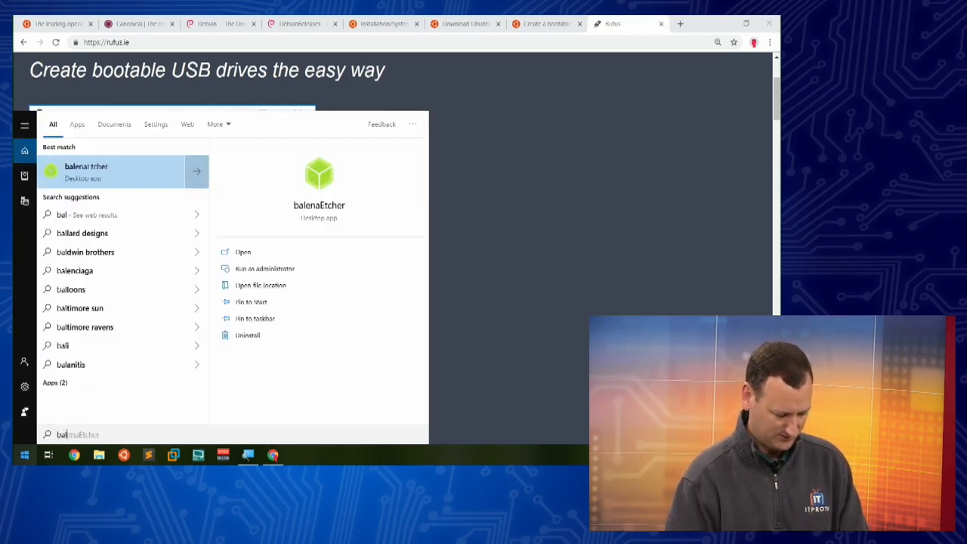
key(Escape)
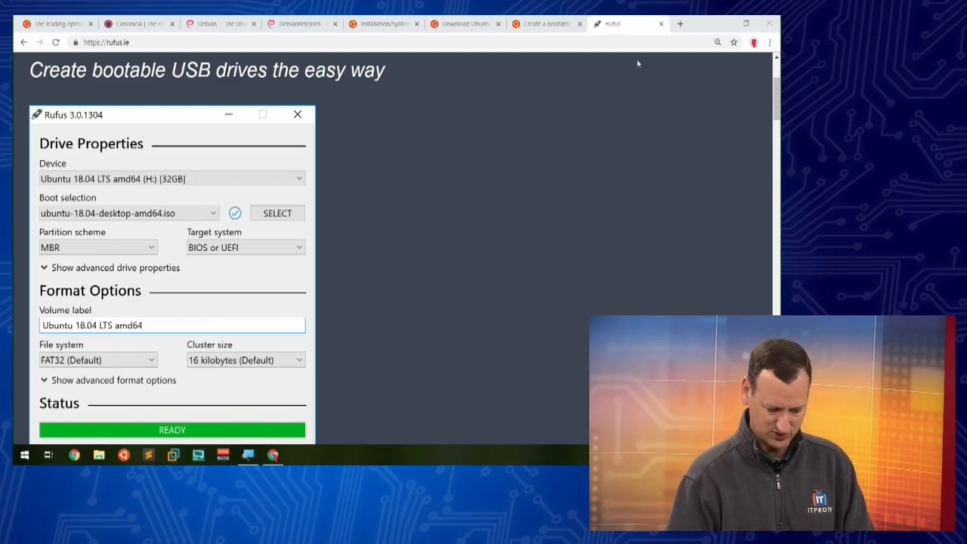
click(682, 24)
Step: Search for 'balena etcher' and open the balenaEtcher - Home result
text(balena )
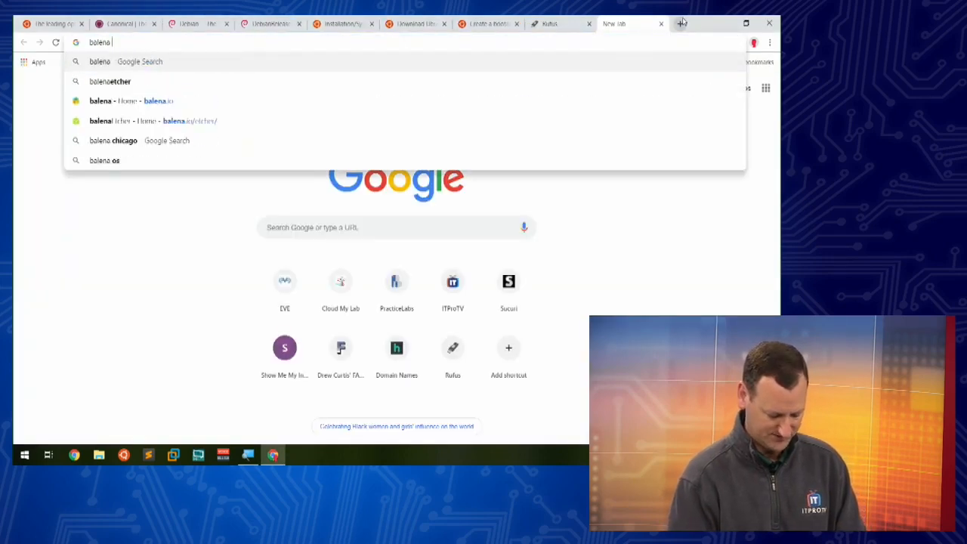
text(etcher)
key(Return)
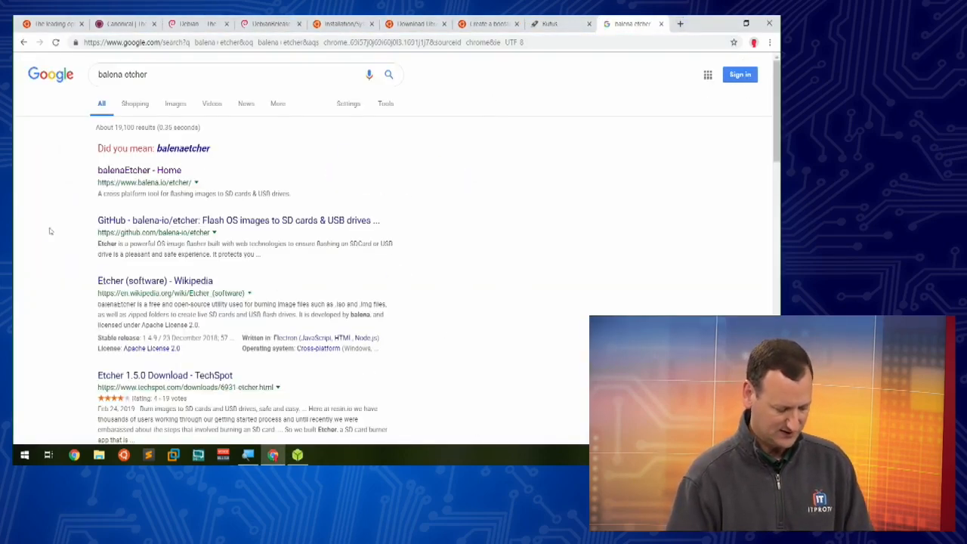
click(146, 171)
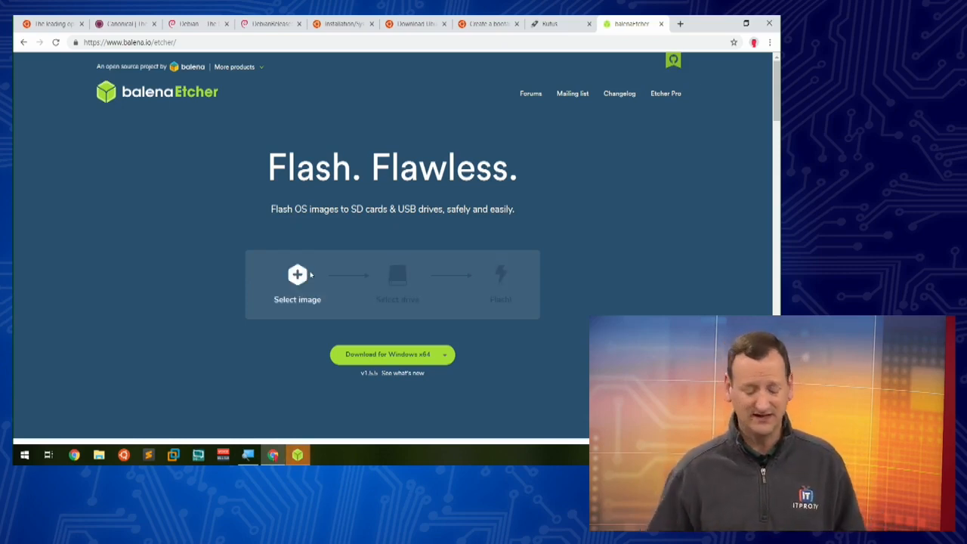
Step: Zoom the page to 125% and review the list of Etcher download builds
key(ctrl+plus)
key(ctrl+plus)
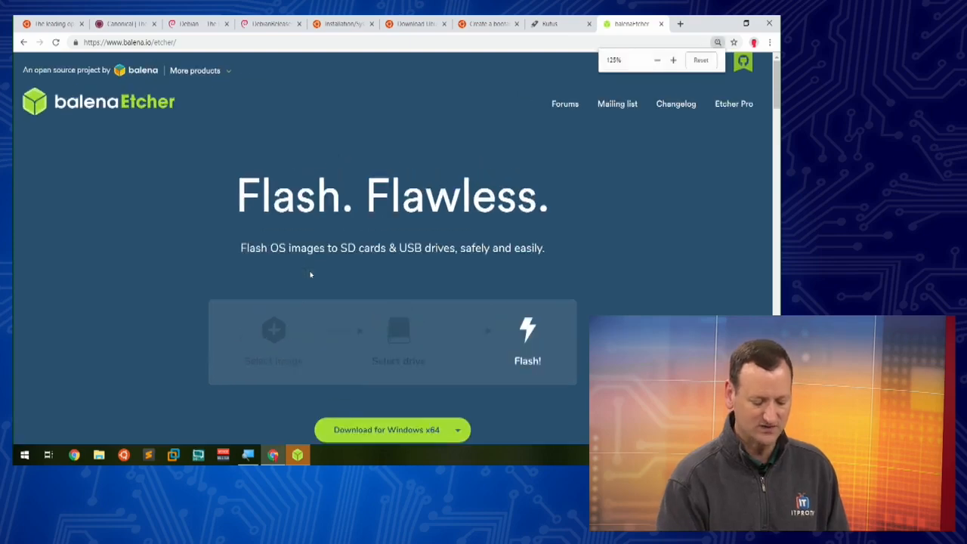
scroll(386, 369, down, 1)
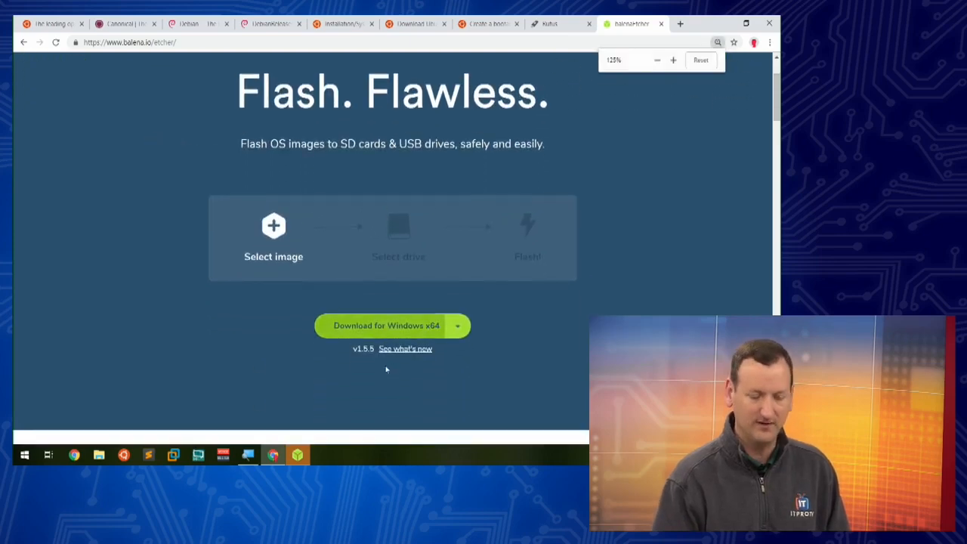
click(457, 326)
scroll(499, 365, down, 3)
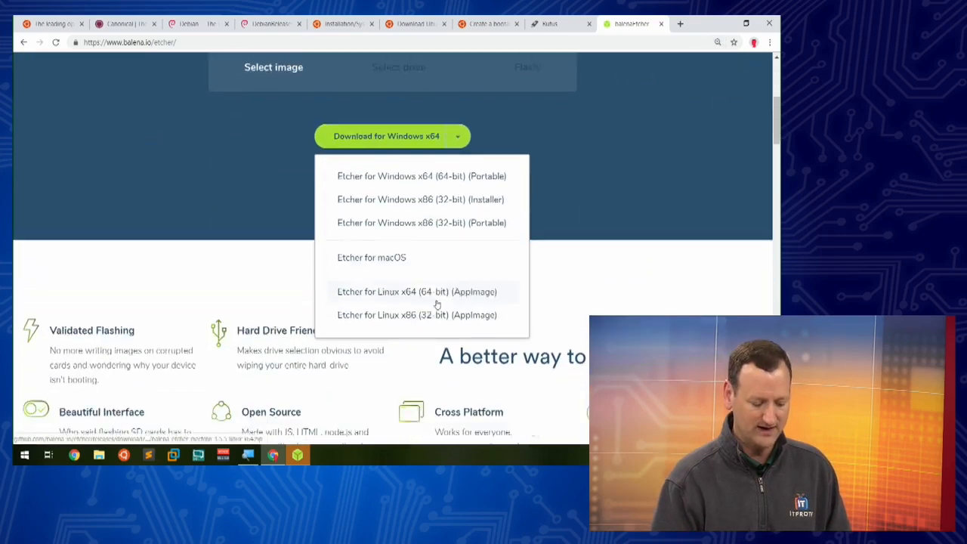
click(606, 164)
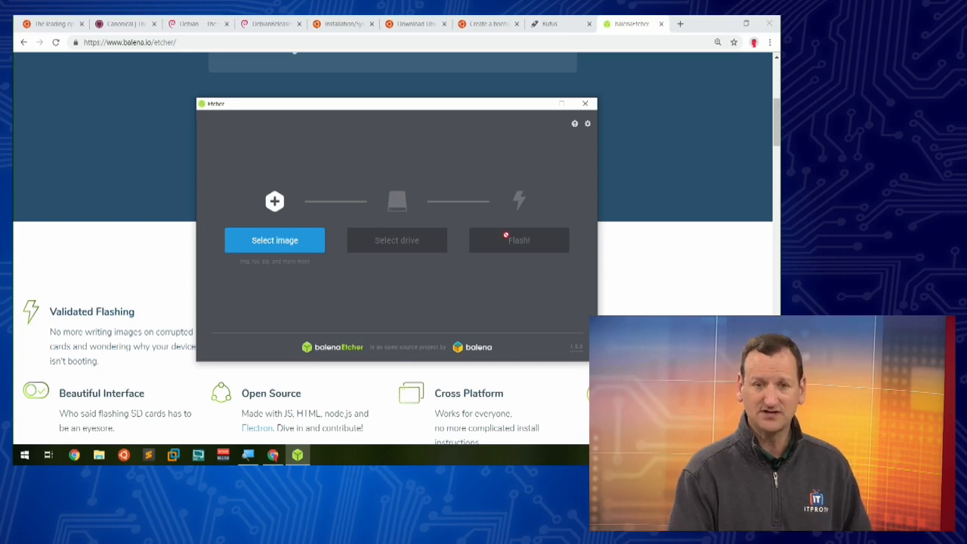
Step: Load ubuntu-18.04.2-desktop-amd64.iso from the ISOs folder as the image to flash
click(242, 245)
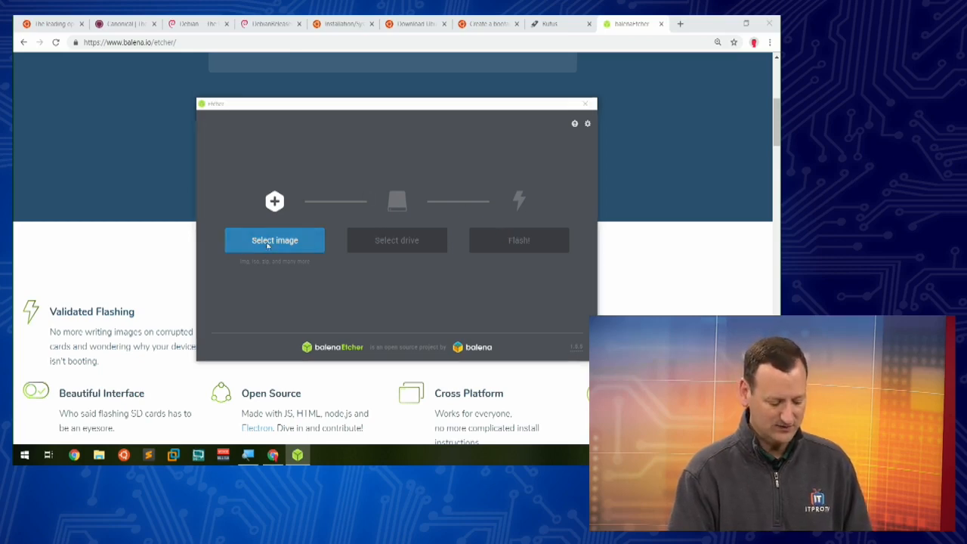
scroll(232, 207, down, 1)
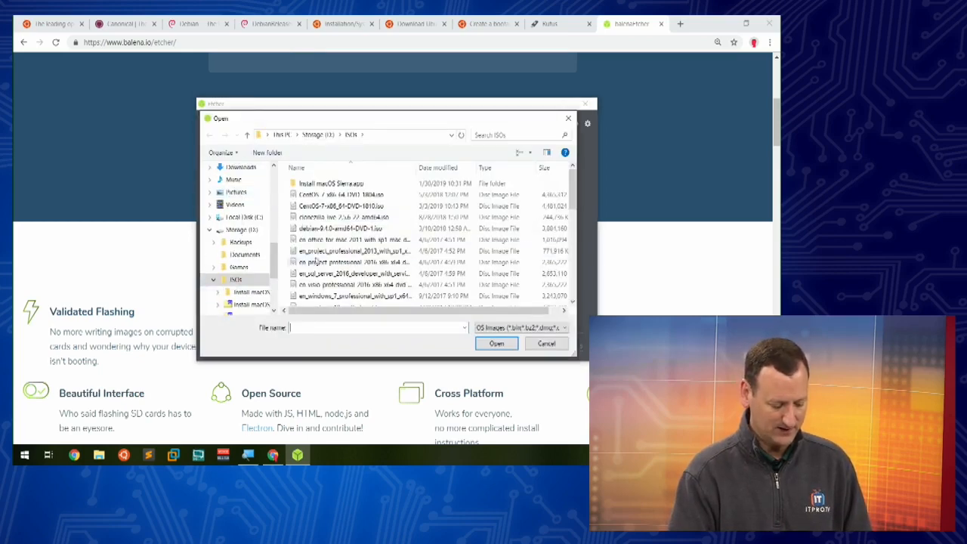
scroll(365, 245, down, 4)
scroll(364, 246, down, 1)
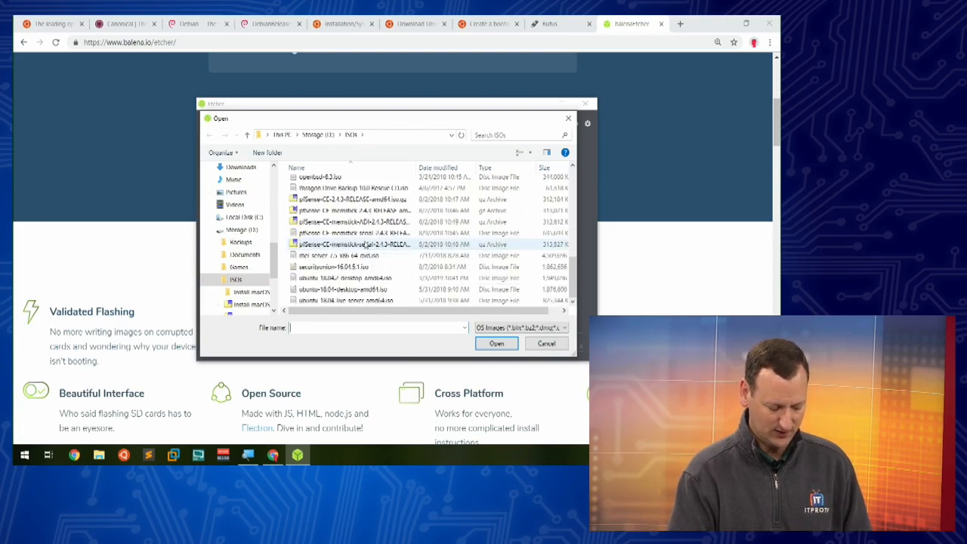
click(352, 278)
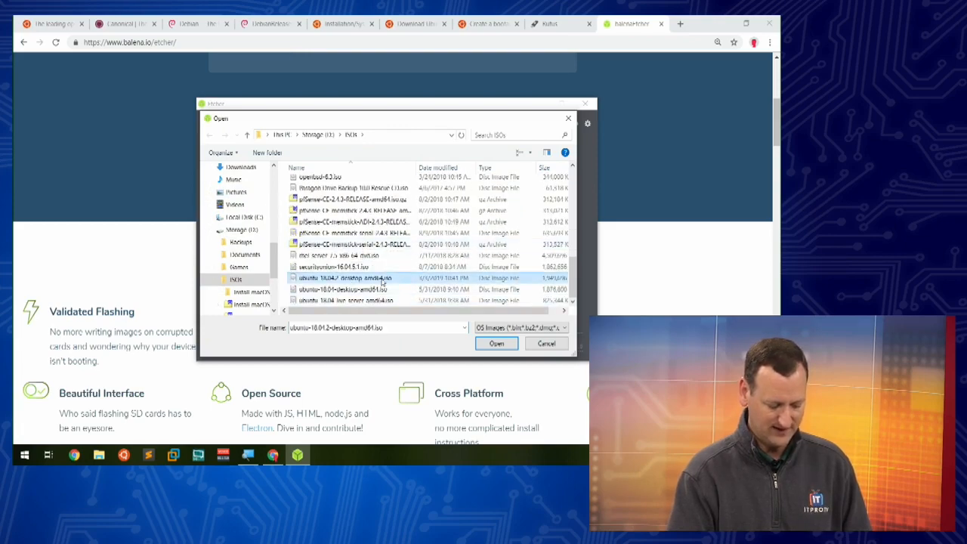
click(496, 345)
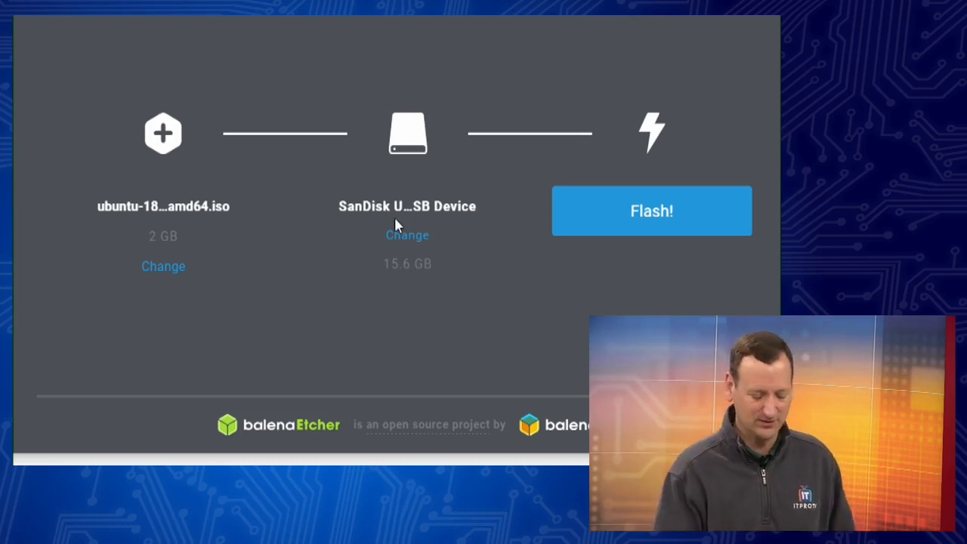
Step: Start Flash! and approve the User Account Control prompt with Yes
click(647, 212)
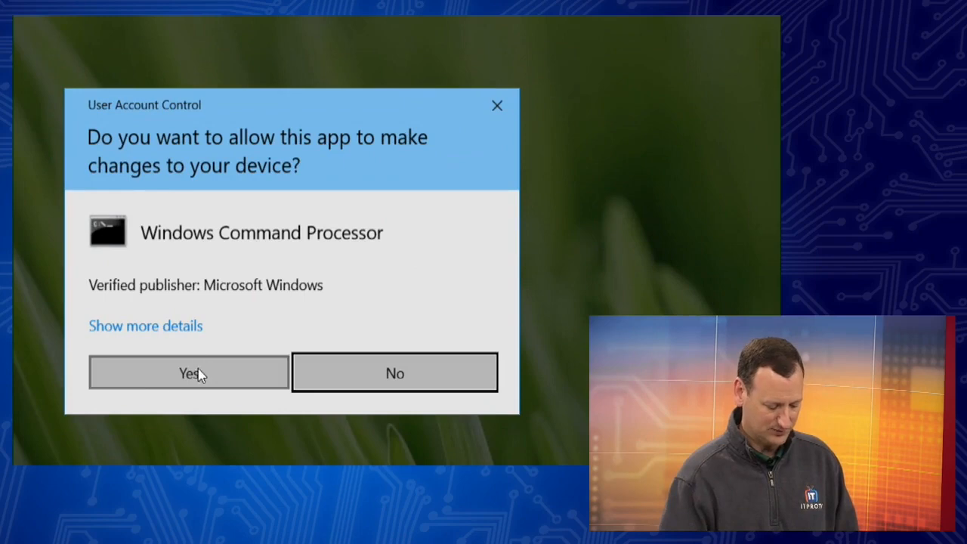
click(198, 373)
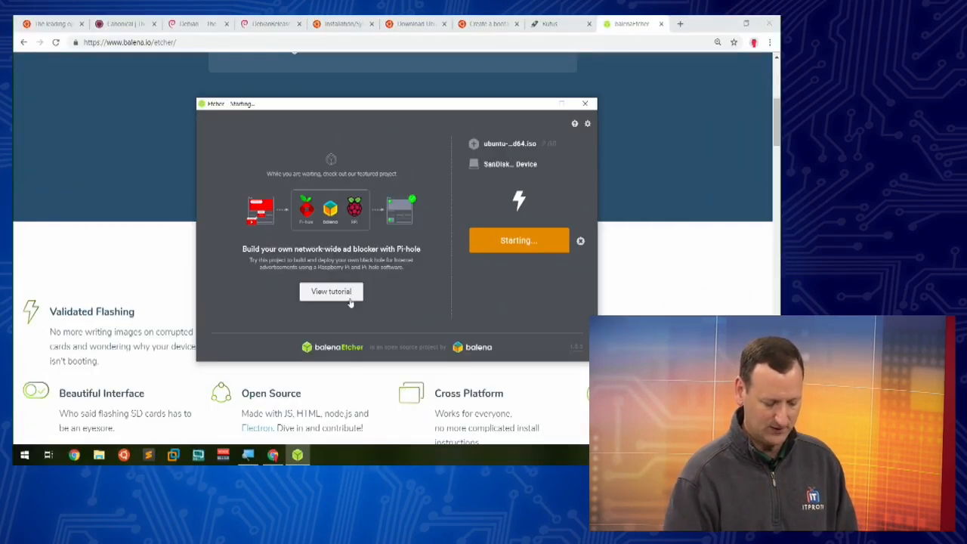
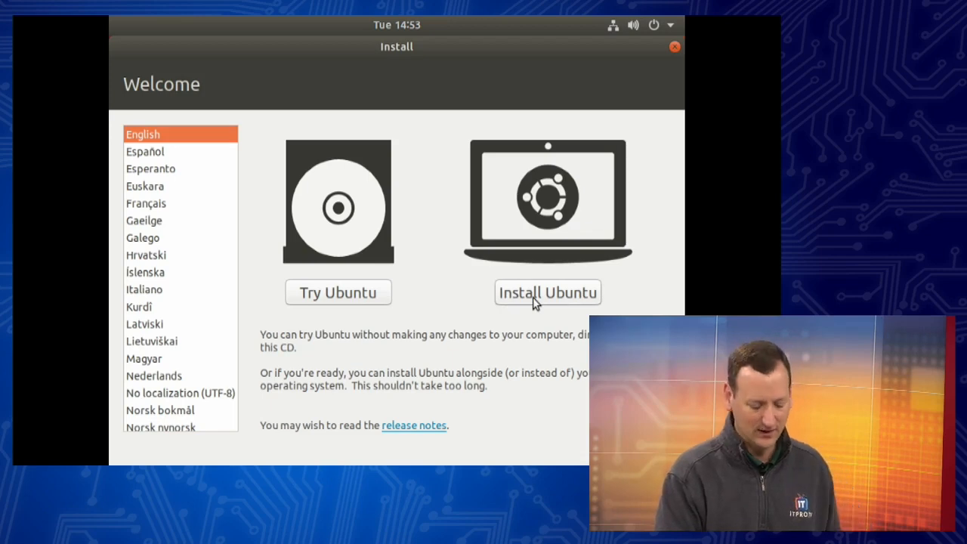
Step: Start Install Ubuntu and keep the English (US) keyboard layout
click(532, 298)
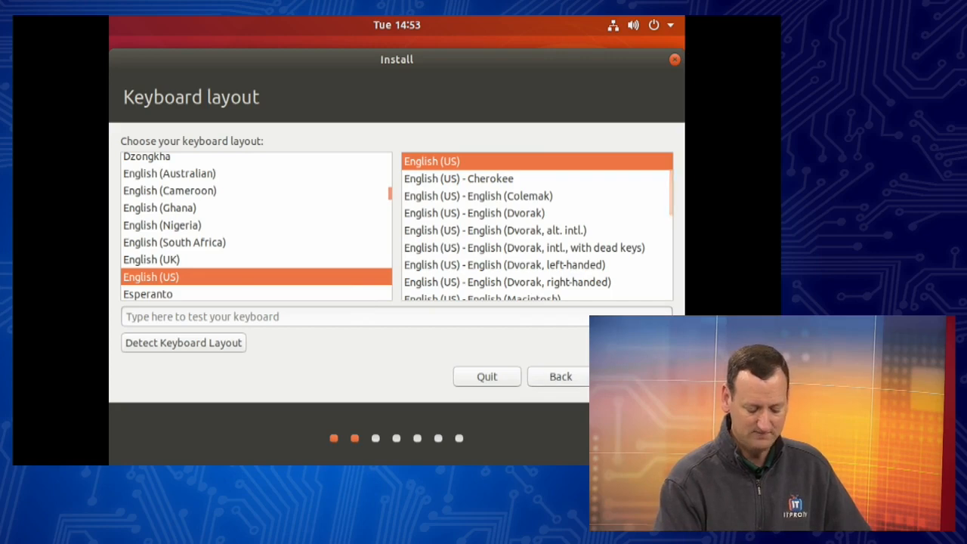
click(628, 377)
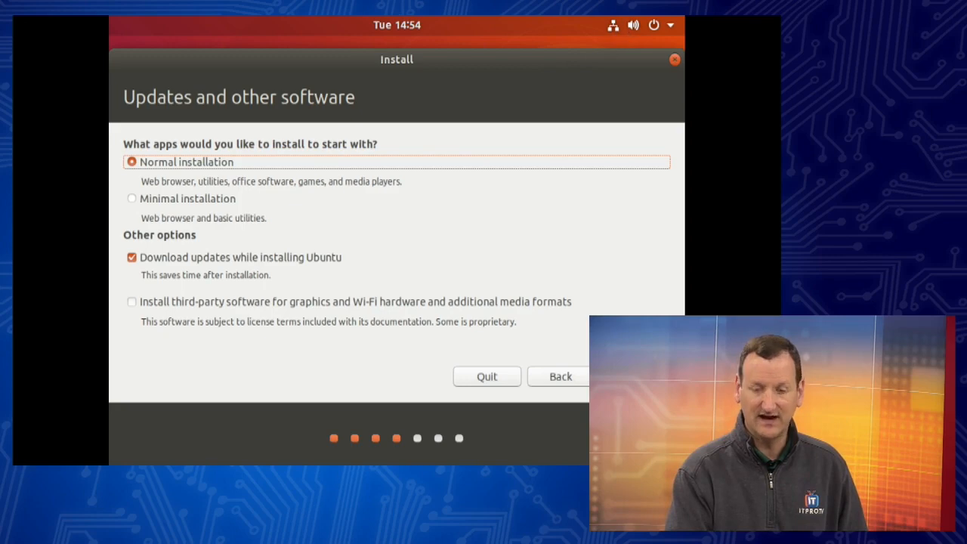
click(616, 28)
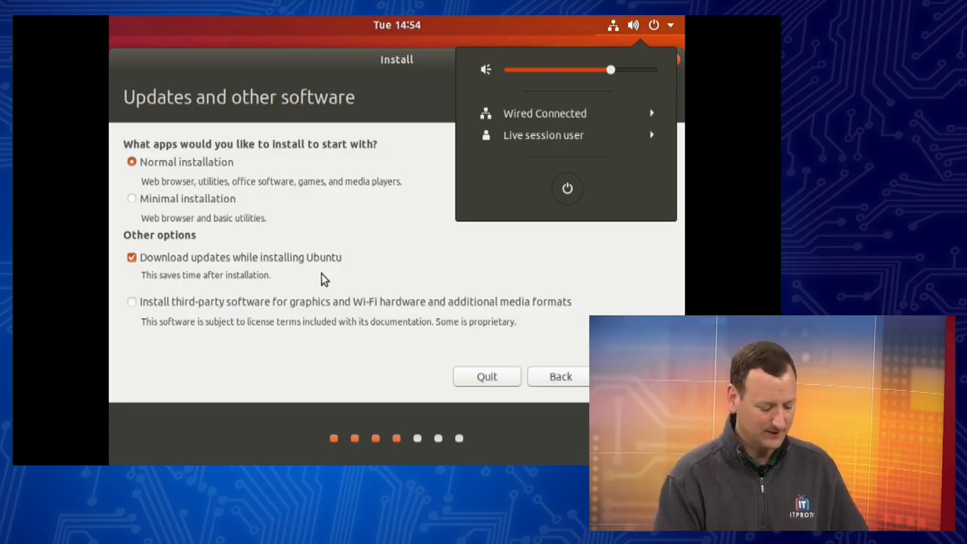
click(168, 349)
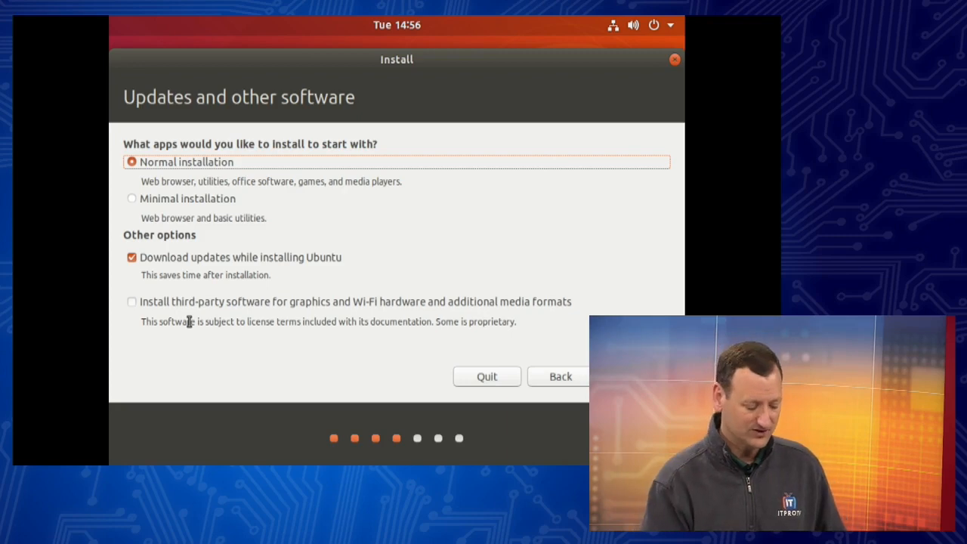
Step: Leave third-party software unchecked and continue with Normal installation and Download updates
click(130, 304)
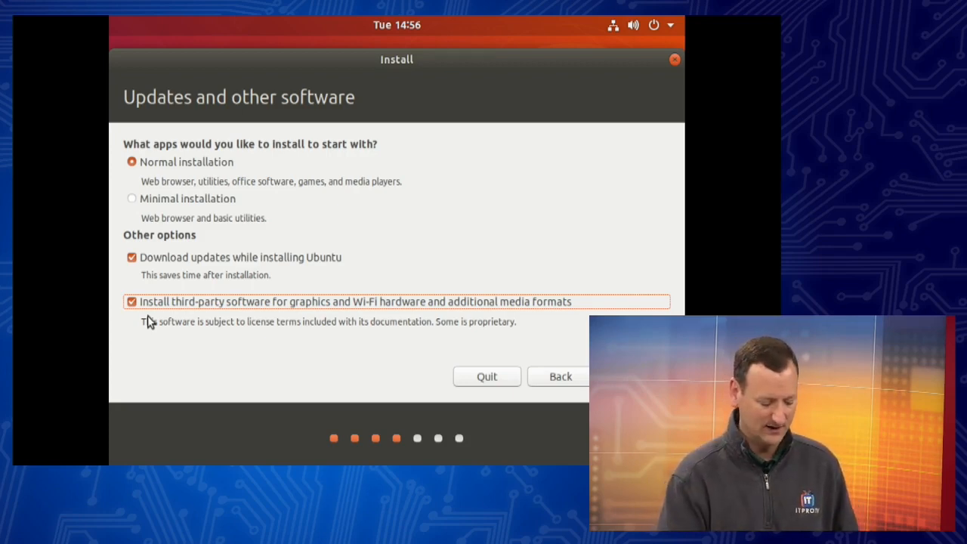
click(188, 307)
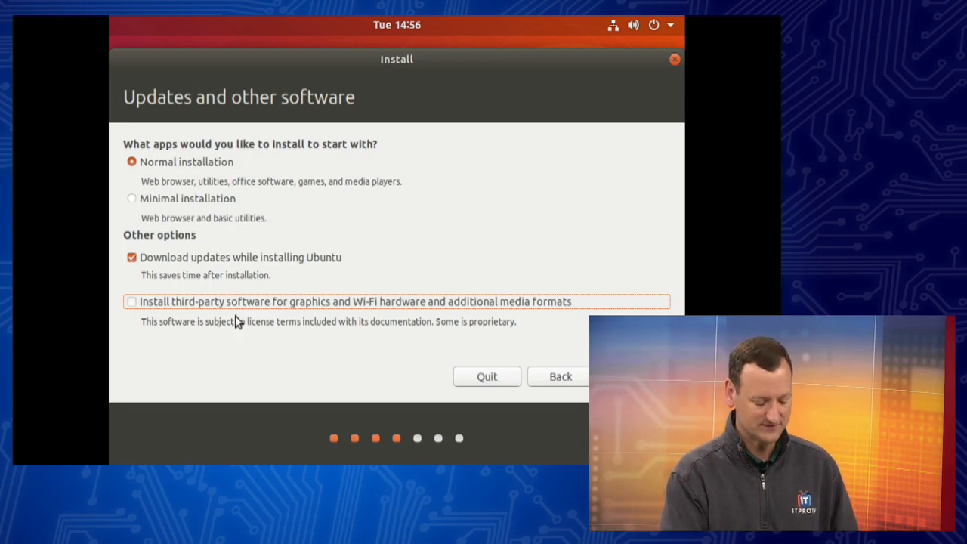
click(783, 431)
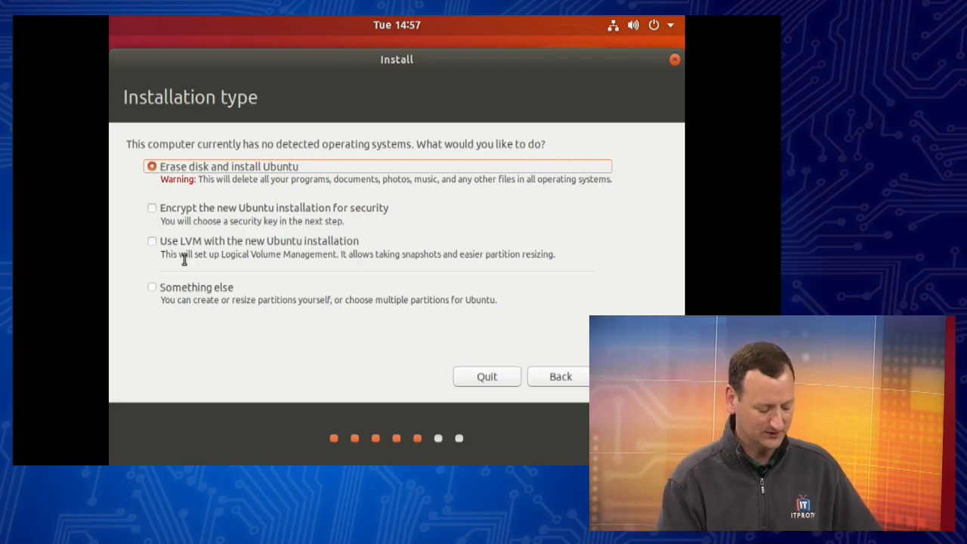
Step: Choose Something else to partition the disk manually
click(153, 289)
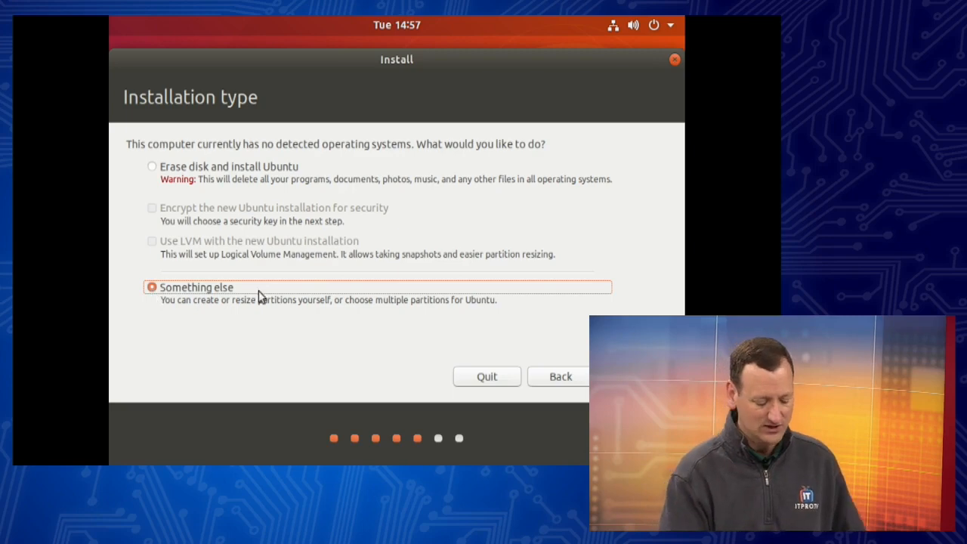
click(635, 376)
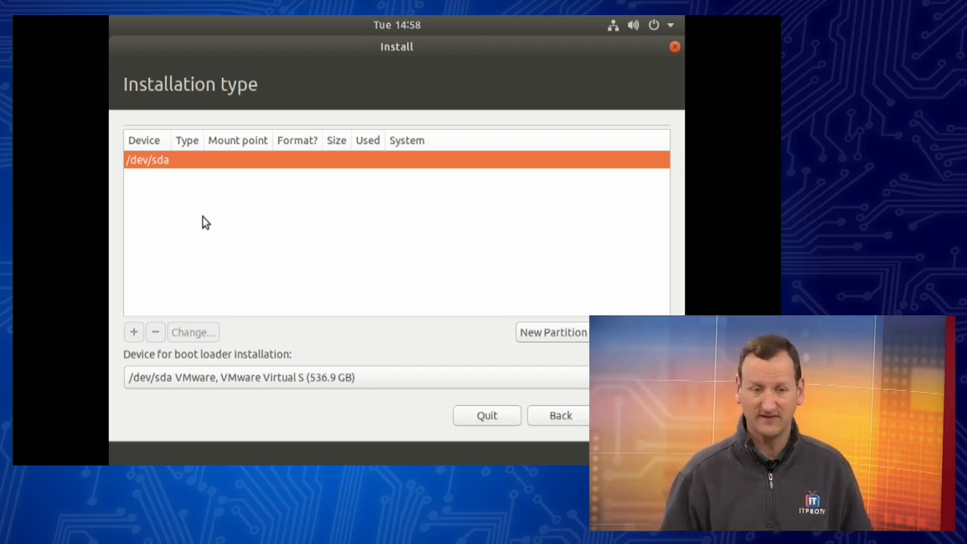
Step: Keep /dev/sda as boot loader device, create a new empty partition table, select the free space
click(165, 380)
click(167, 386)
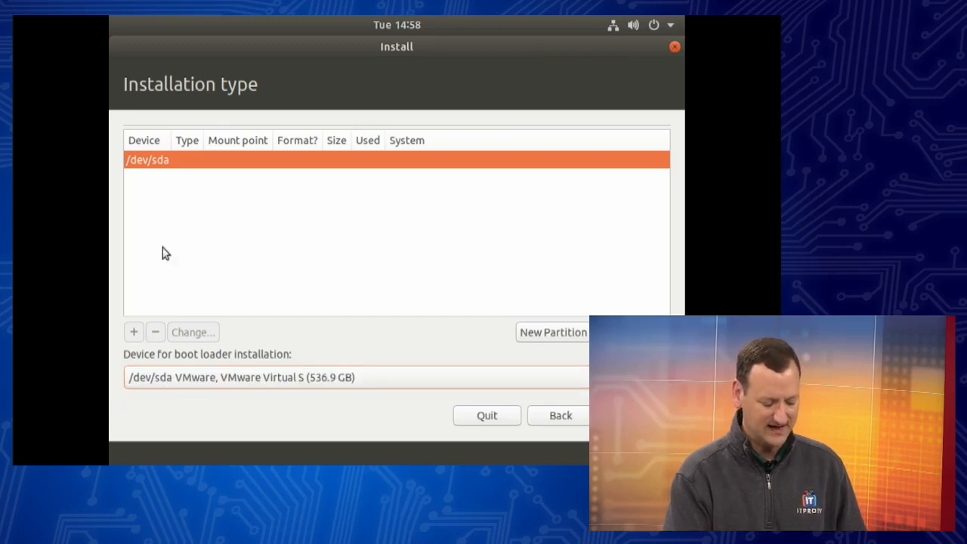
click(307, 253)
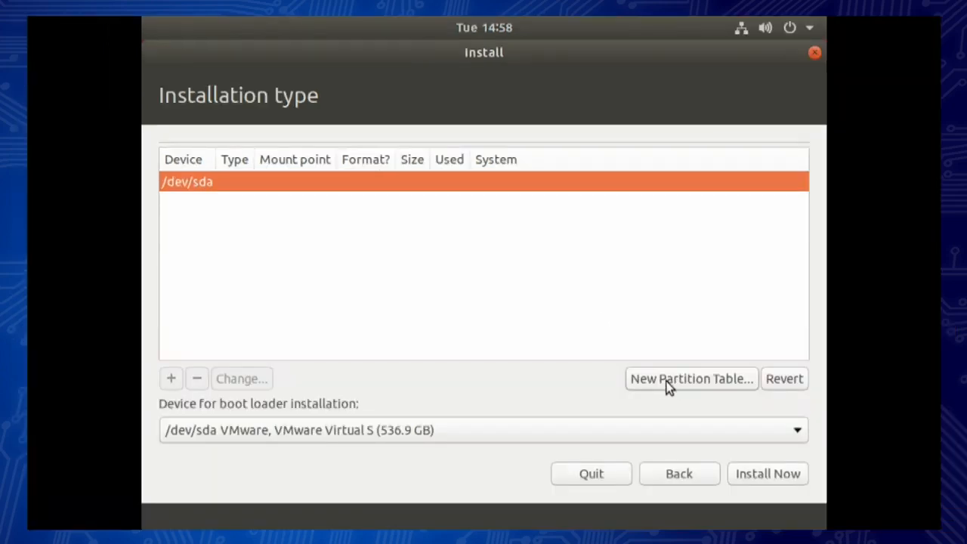
click(667, 384)
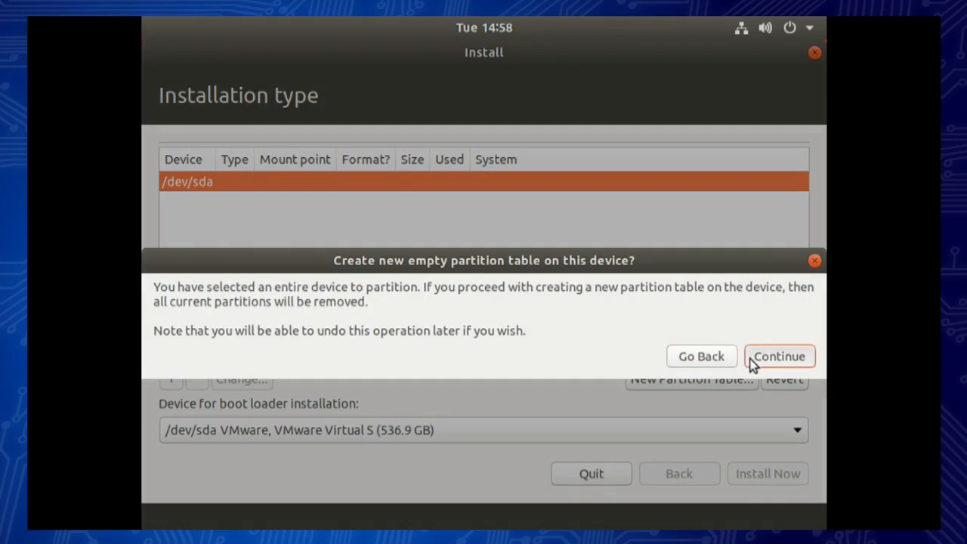
click(751, 364)
click(196, 219)
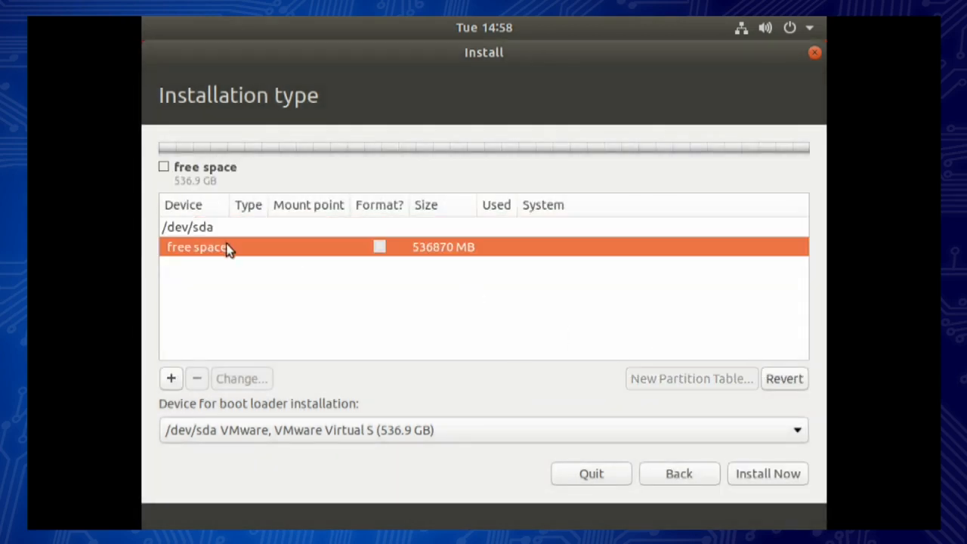
Step: Create a 2048 MB swap partition in the free space
click(173, 380)
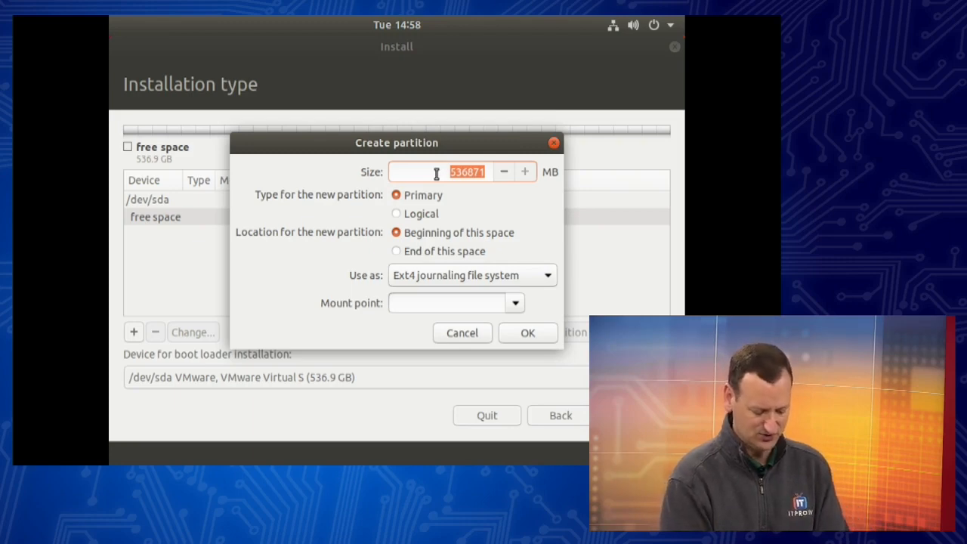
text(2048)
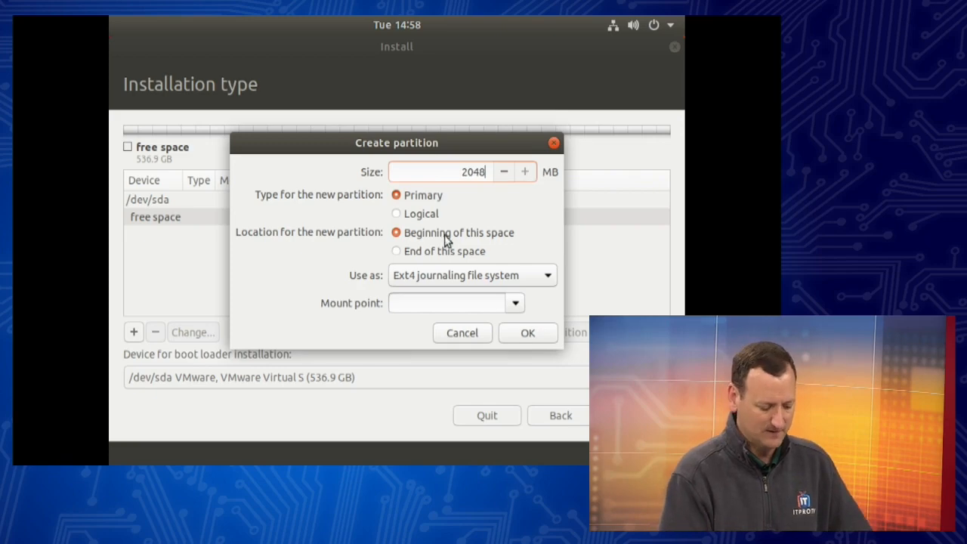
click(420, 276)
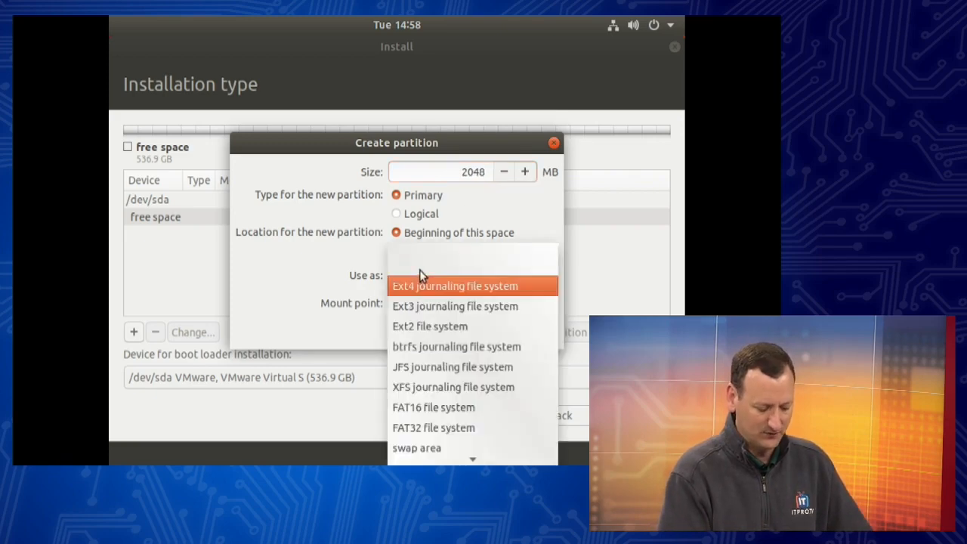
click(416, 451)
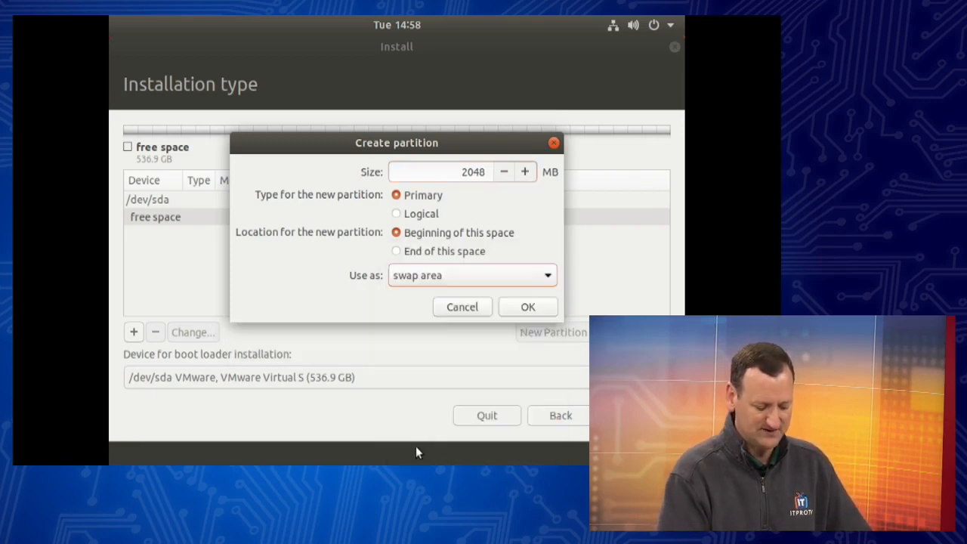
click(527, 311)
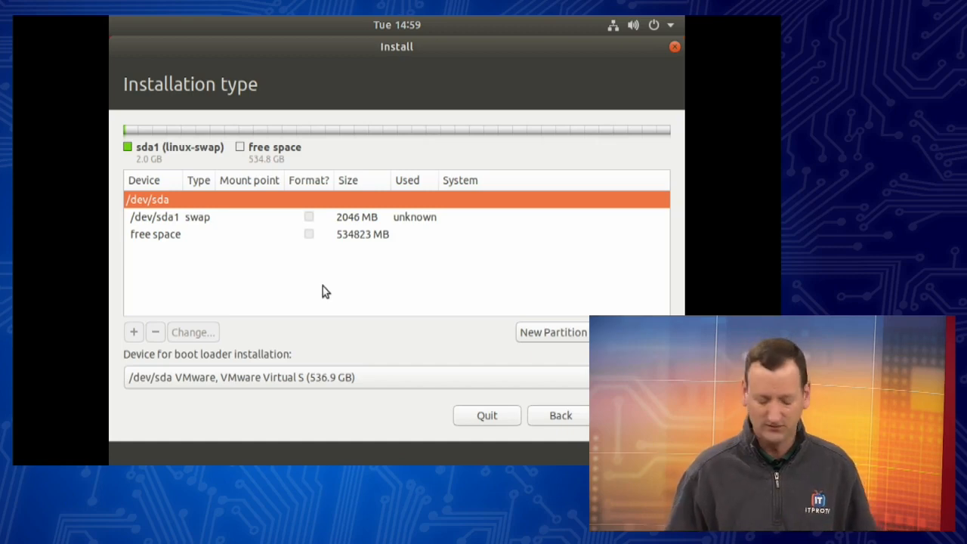
Step: Create a 250000 MB primary Ext4 partition mounted at / from the remaining free space
click(181, 238)
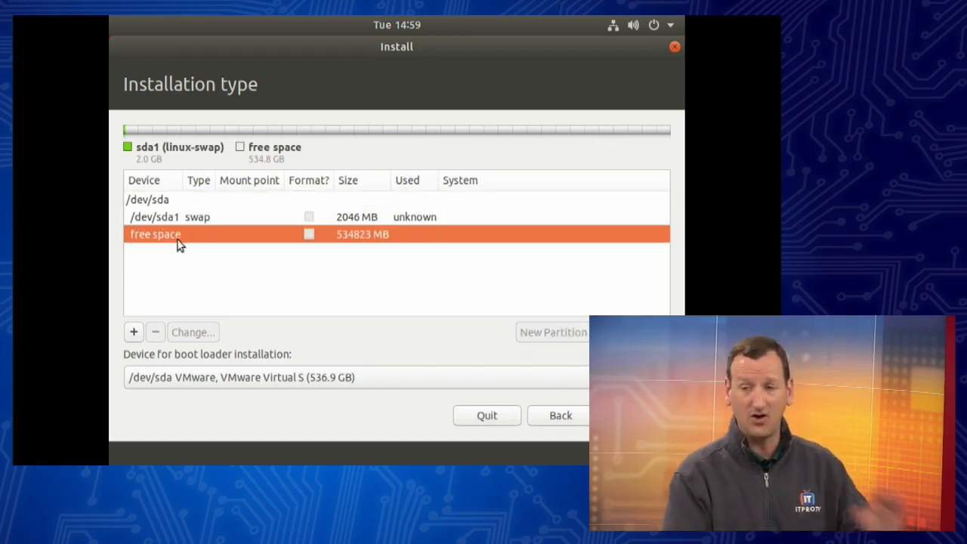
click(136, 333)
double_click(445, 171)
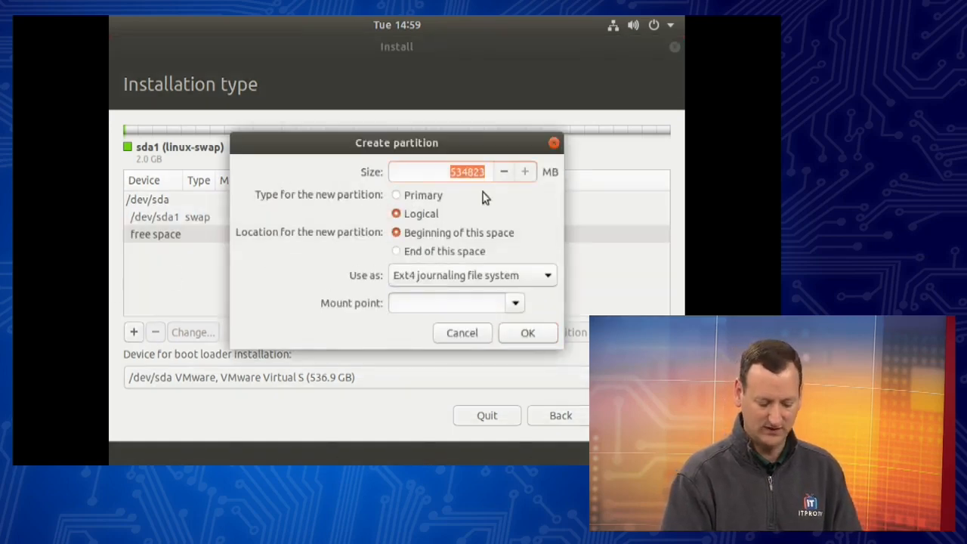
click(424, 198)
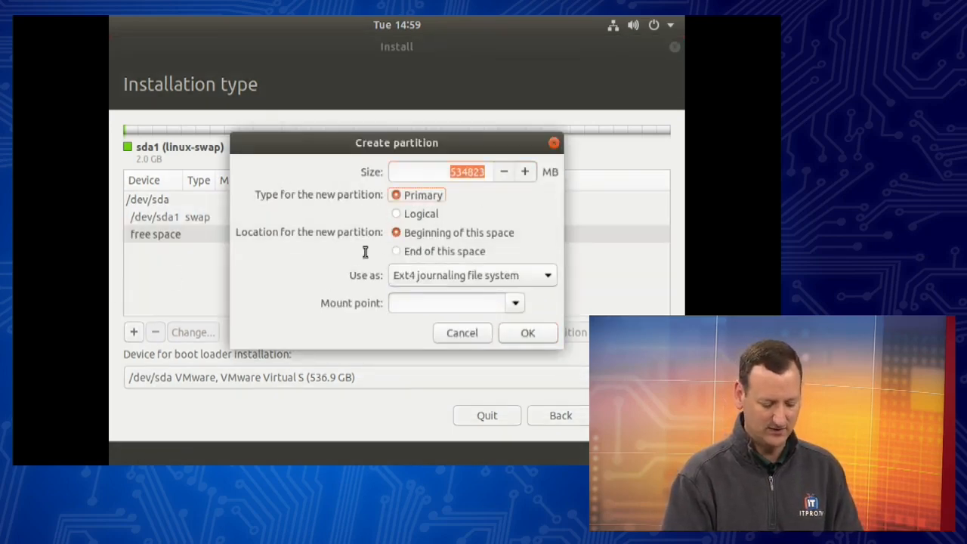
click(425, 280)
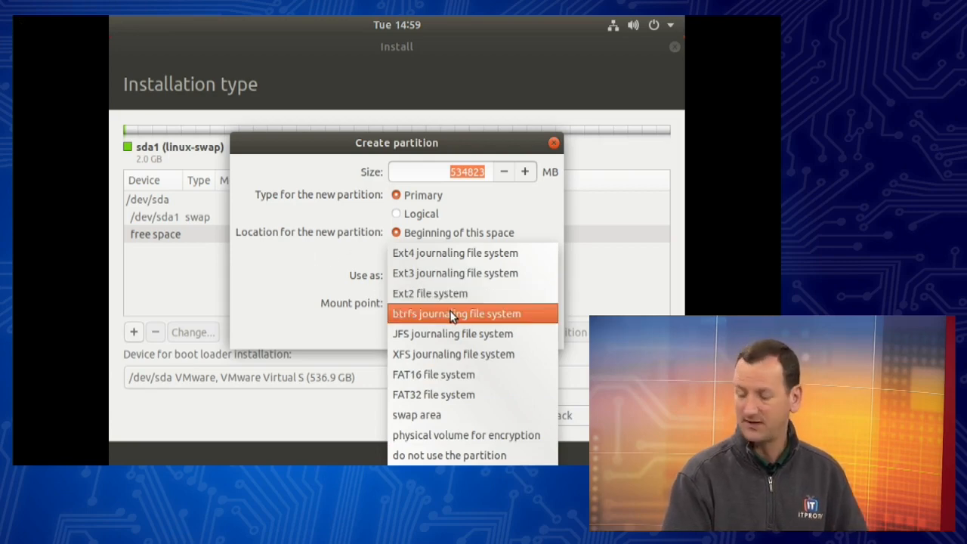
click(306, 240)
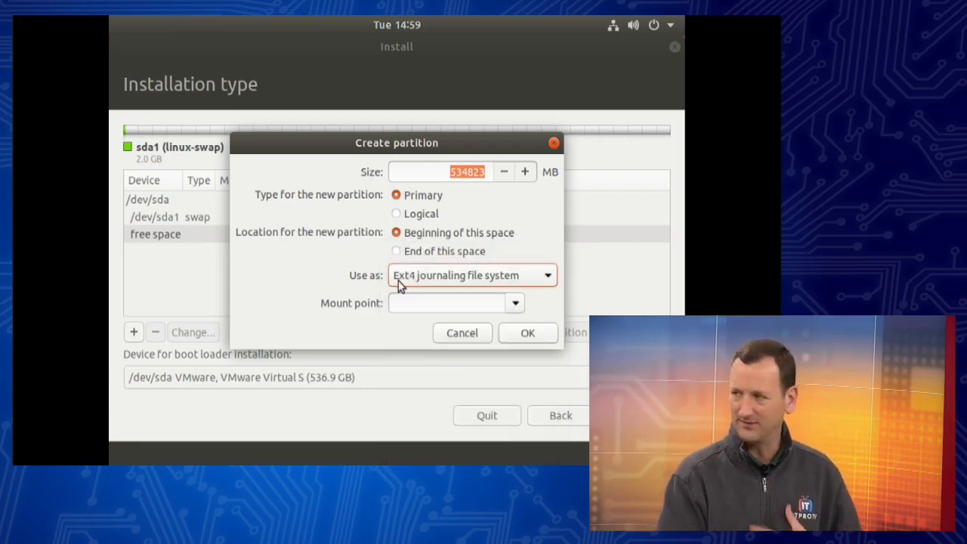
click(442, 305)
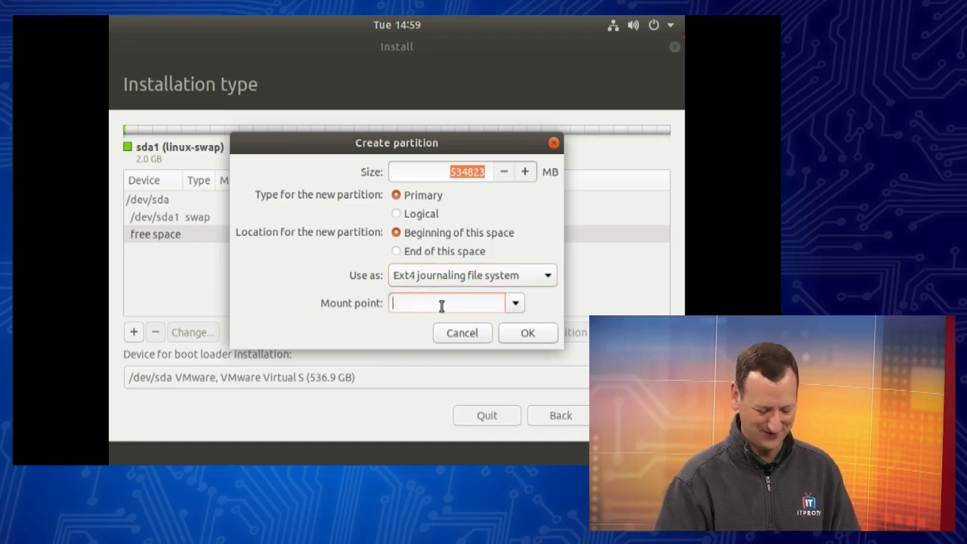
text(/)
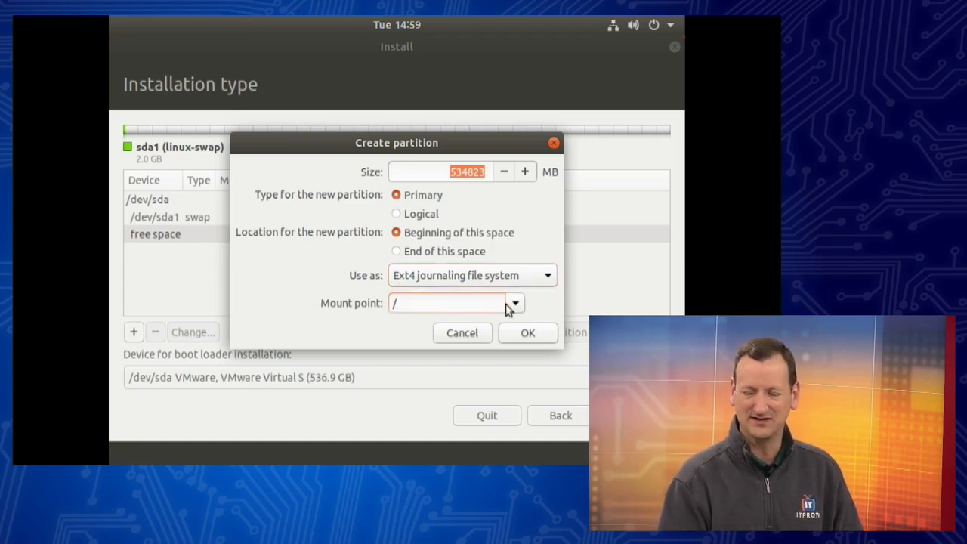
click(443, 173)
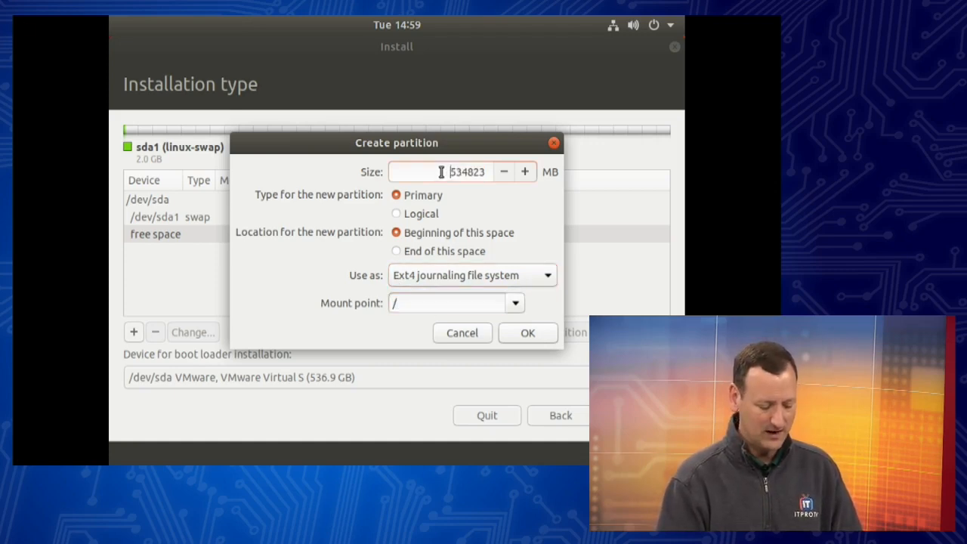
double_click(443, 173)
text(250)
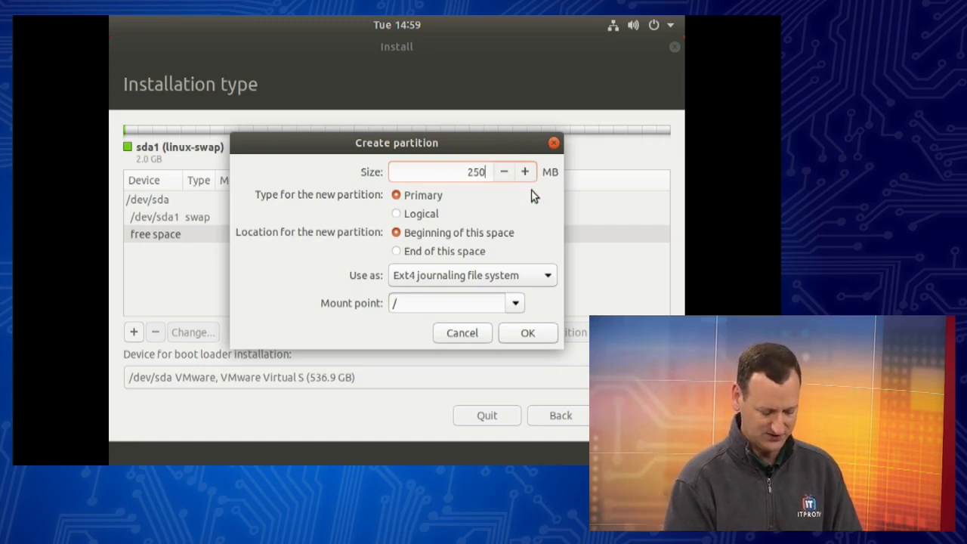
text(000)
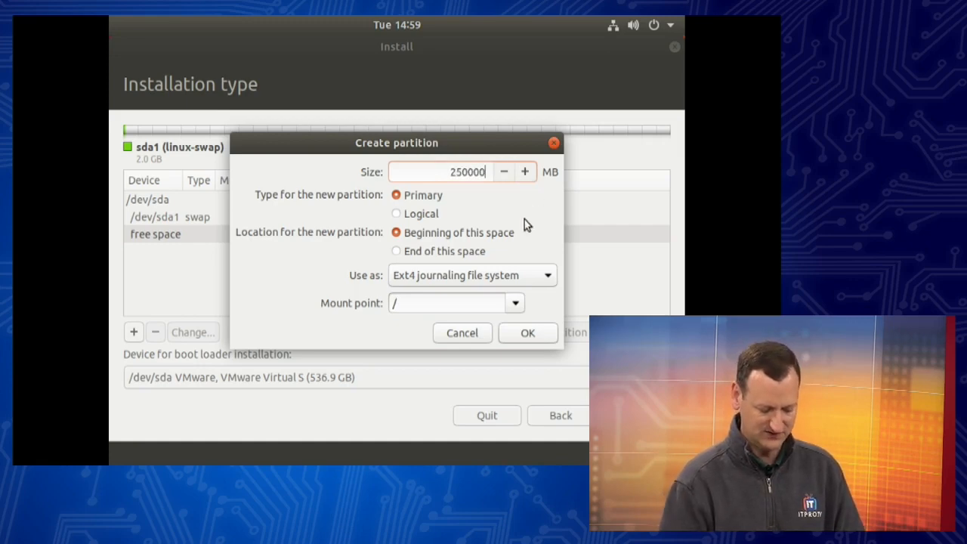
click(527, 332)
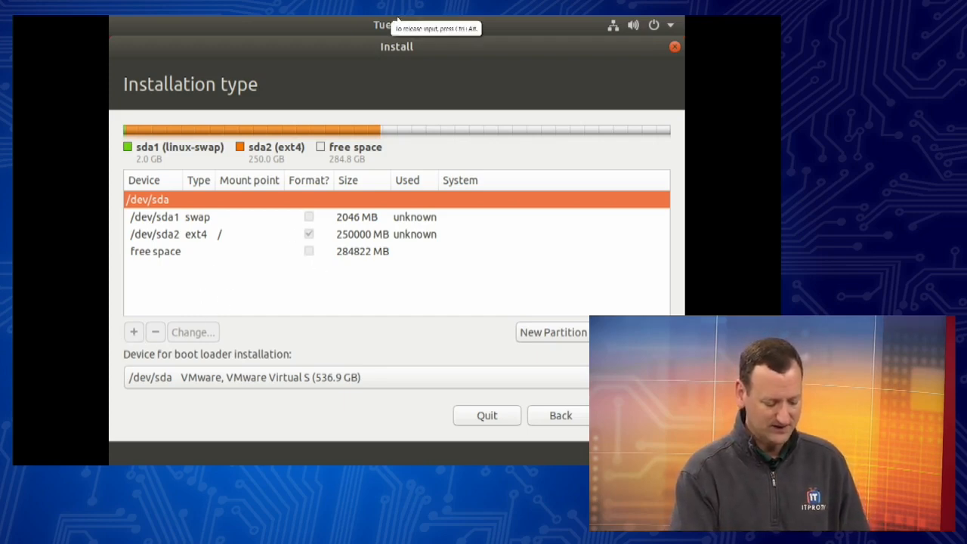
Step: Select the remaining 284822 MB of free space
click(160, 252)
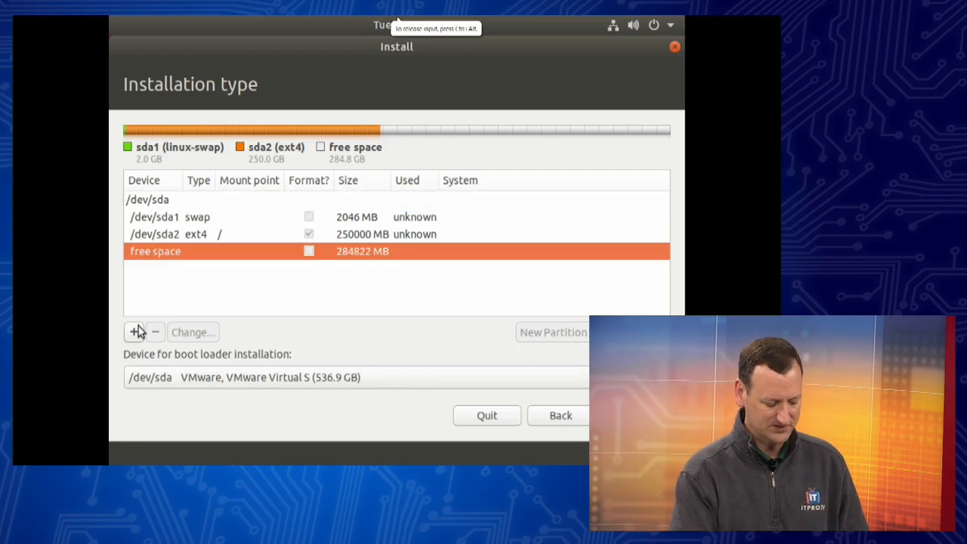
click(134, 331)
double_click(452, 172)
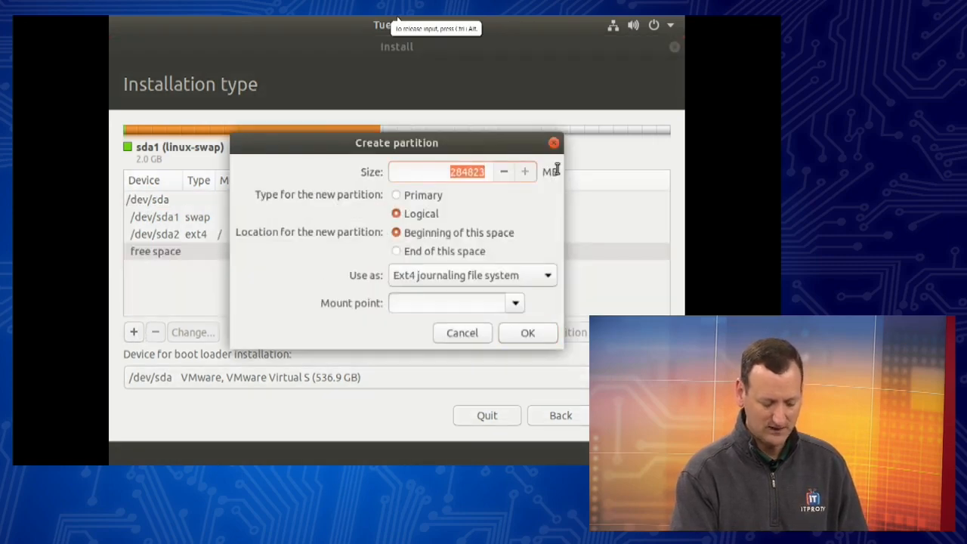
text(1024)
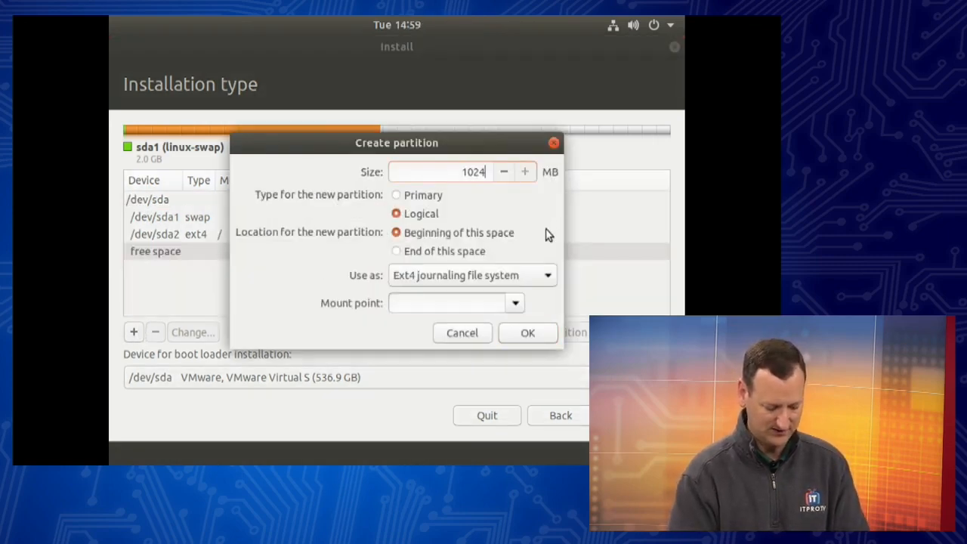
click(421, 197)
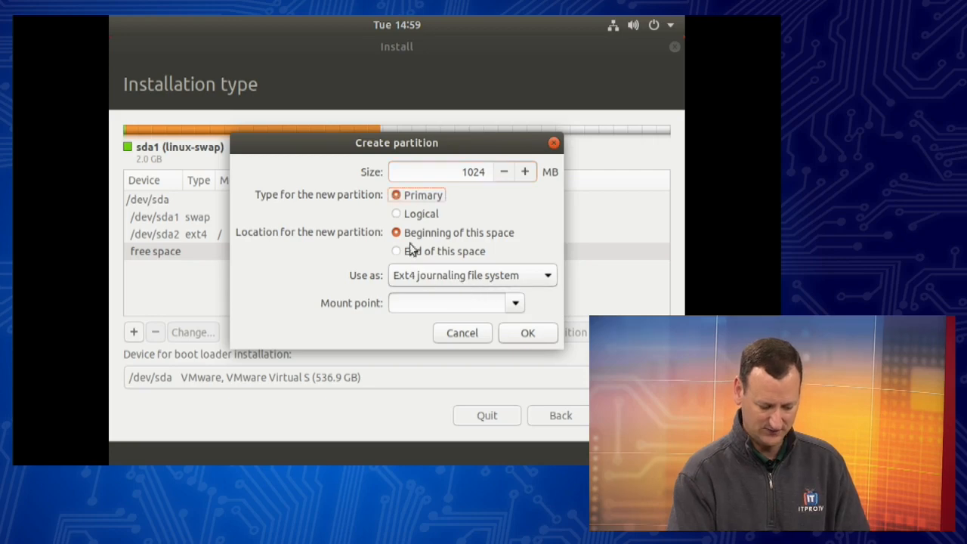
click(409, 302)
text(/boot)
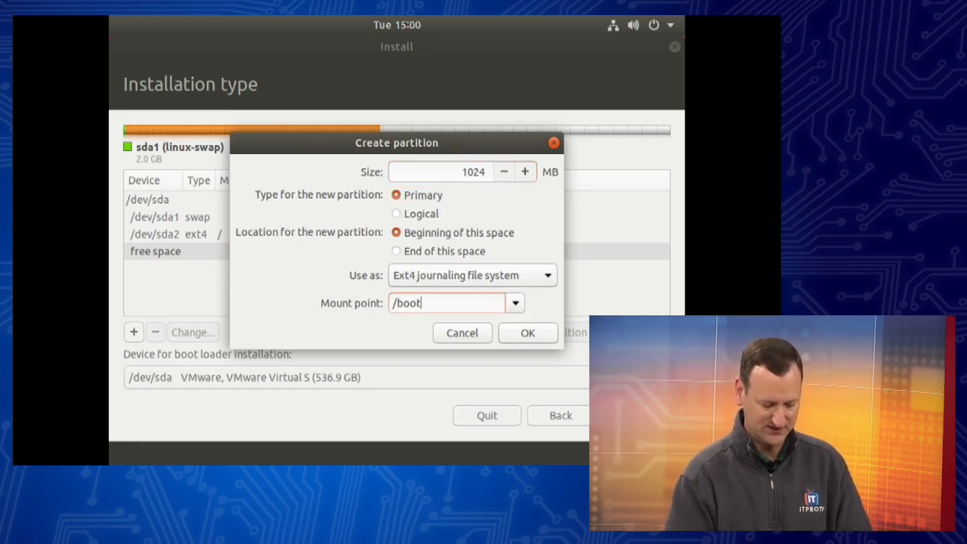
click(514, 303)
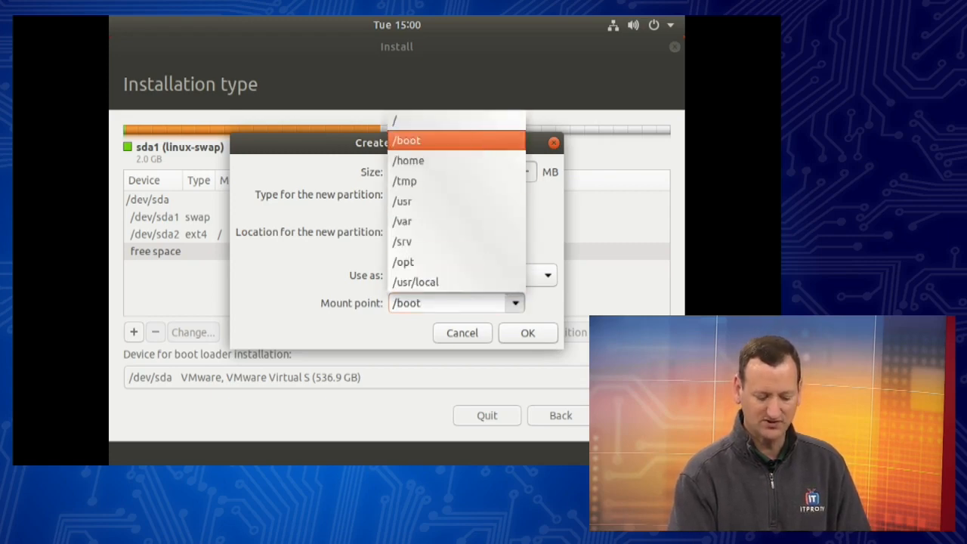
click(430, 149)
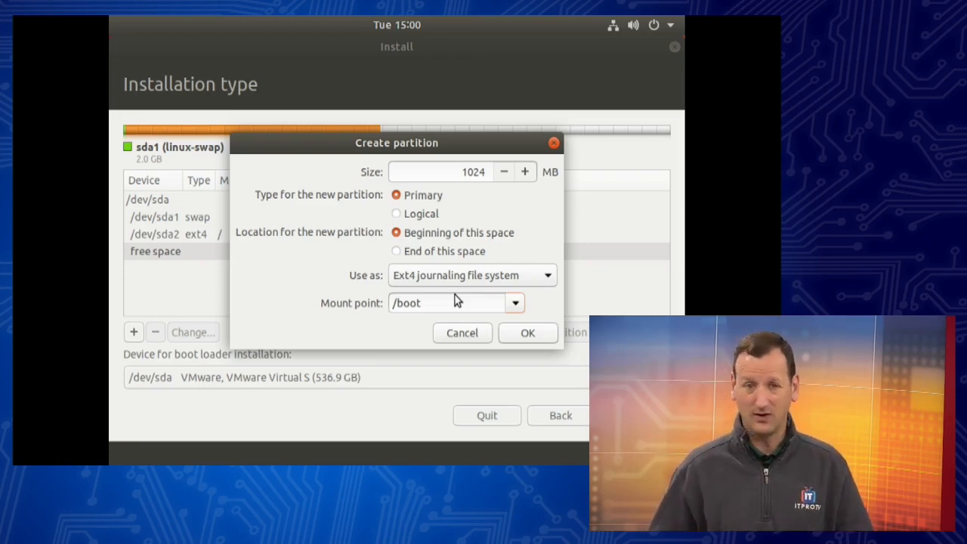
click(514, 302)
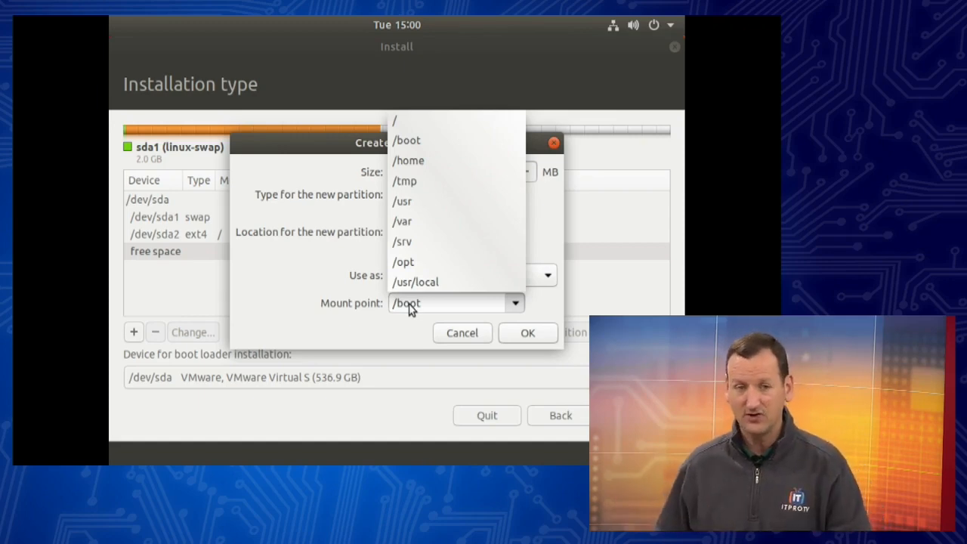
click(467, 336)
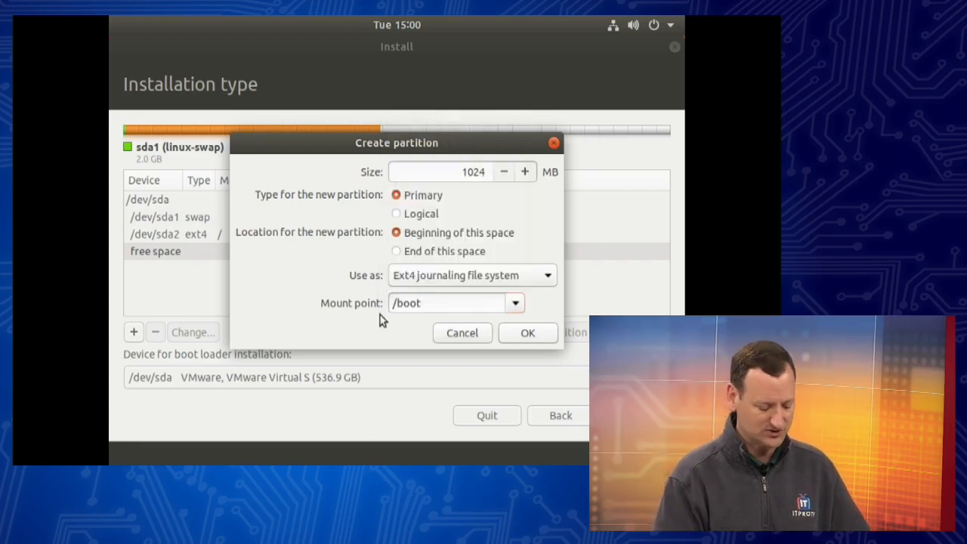
click(461, 333)
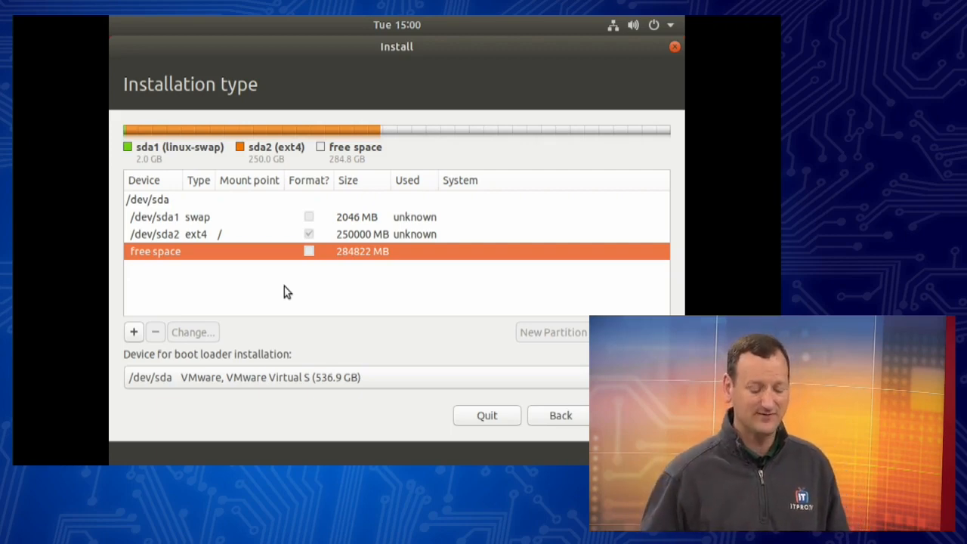
Step: Go back, install with Erase disk and install Ubuntu, and confirm writing changes to disk
click(557, 415)
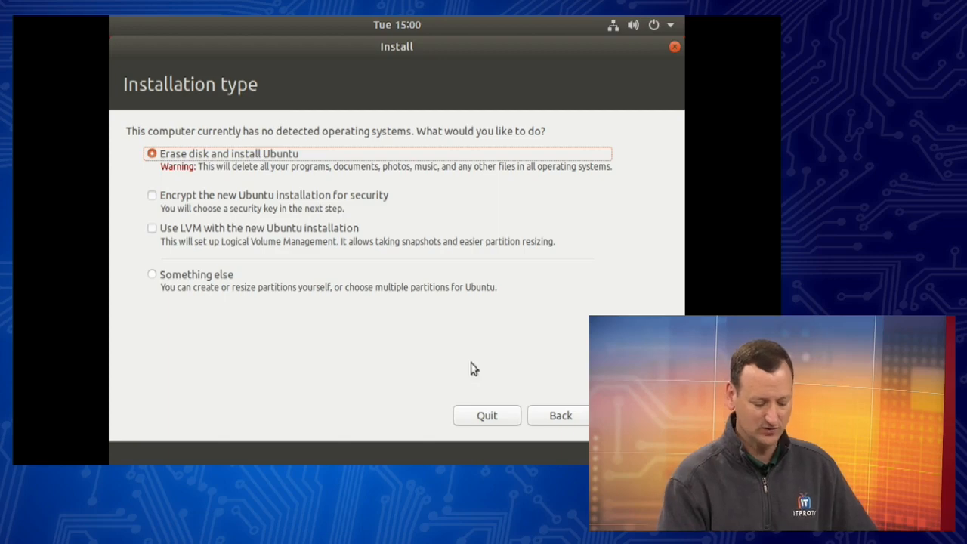
click(636, 416)
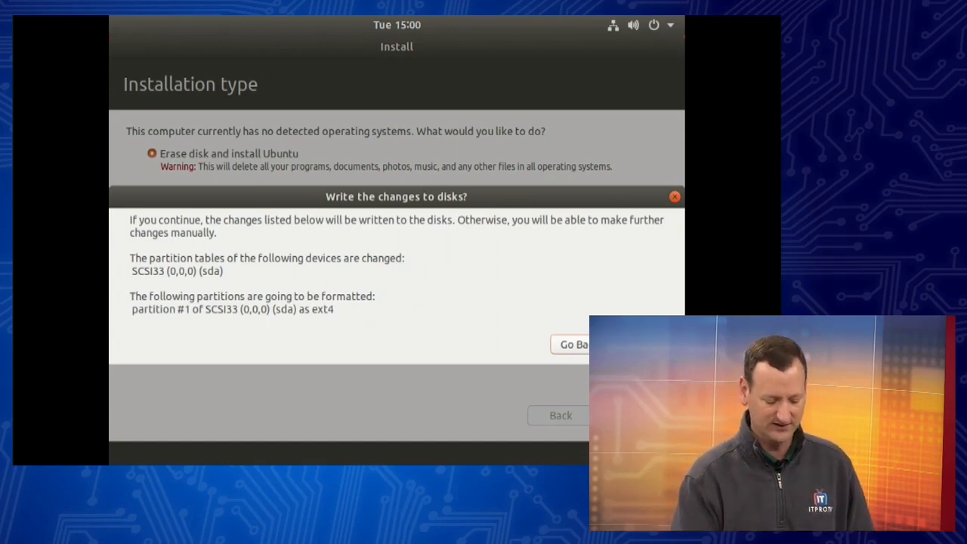
click(633, 342)
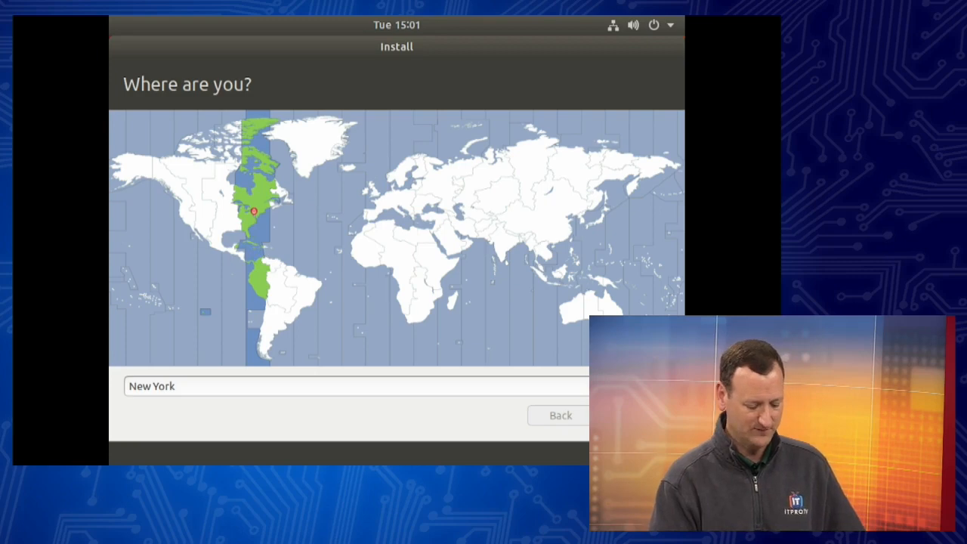
Step: Accept the New York location, enter the user's full name and computer name DP-Ubuntu
click(624, 416)
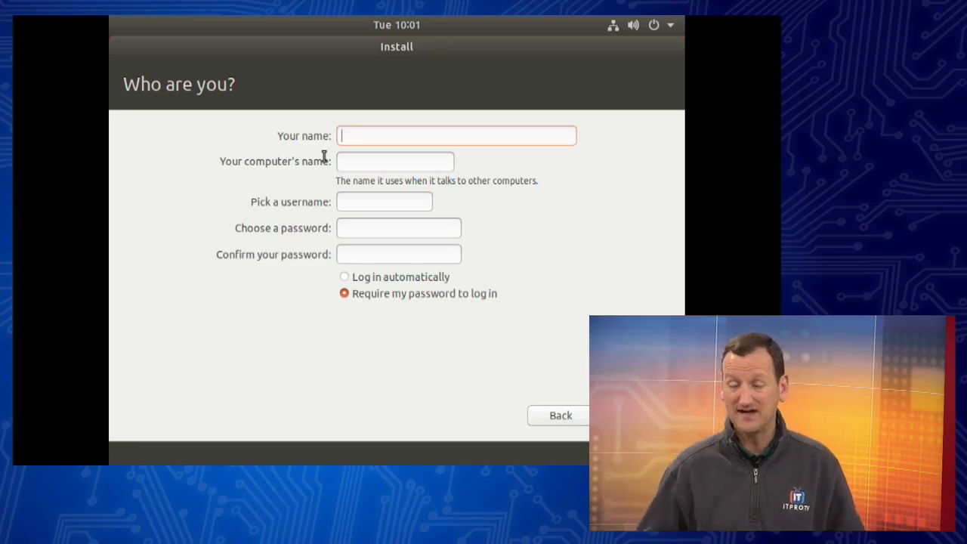
text(Don Pezet)
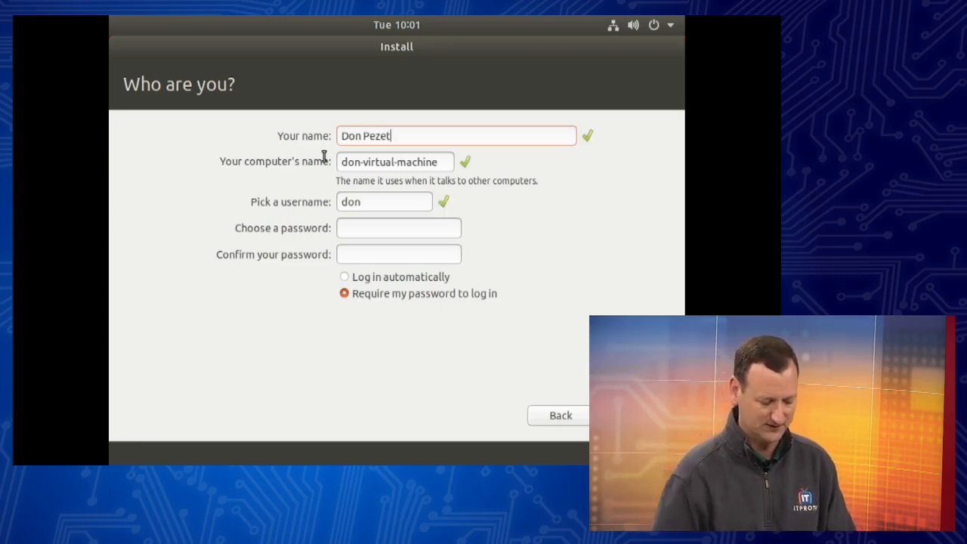
key(Tab)
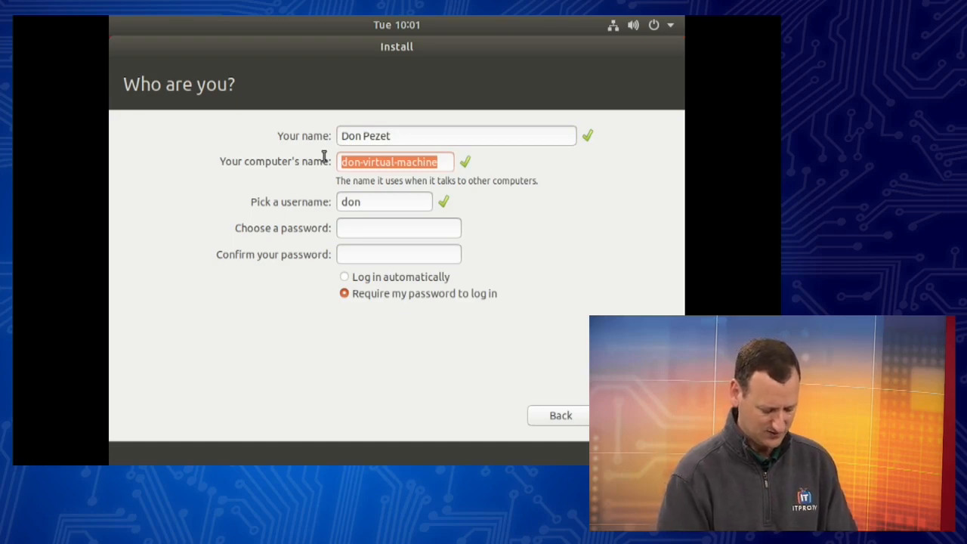
text(DP-Ubuntu)
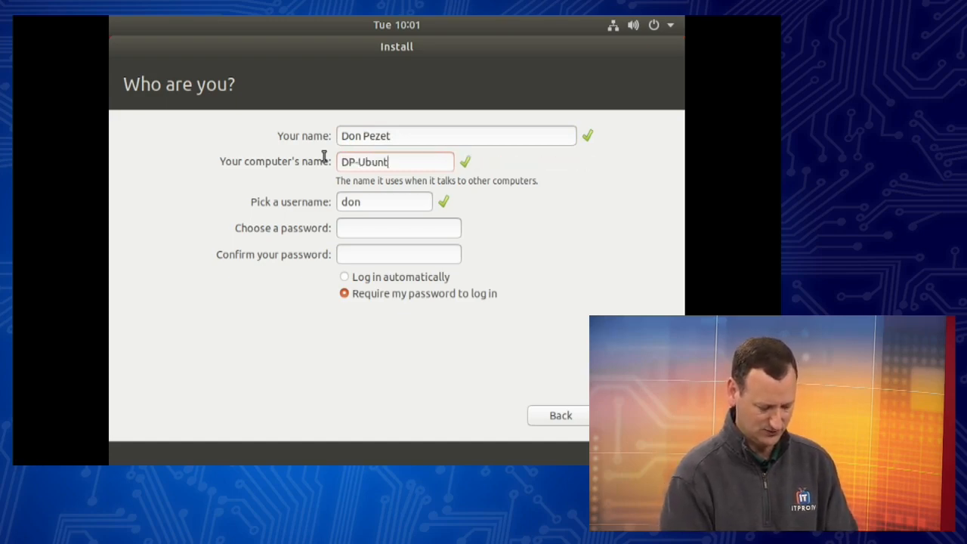
key(Tab)
Step: Enter a username, then type and confirm the account password
text(dpezet)
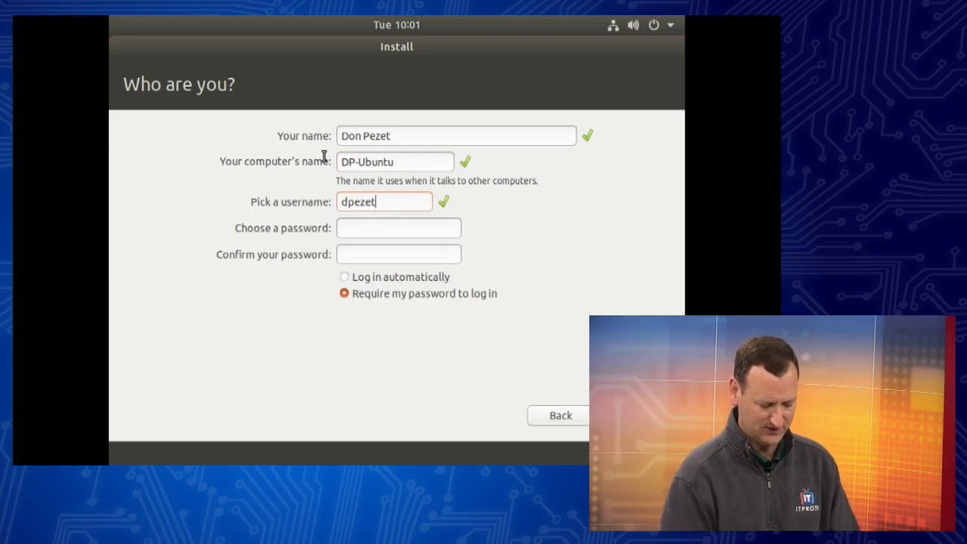
key(Tab)
text(password)
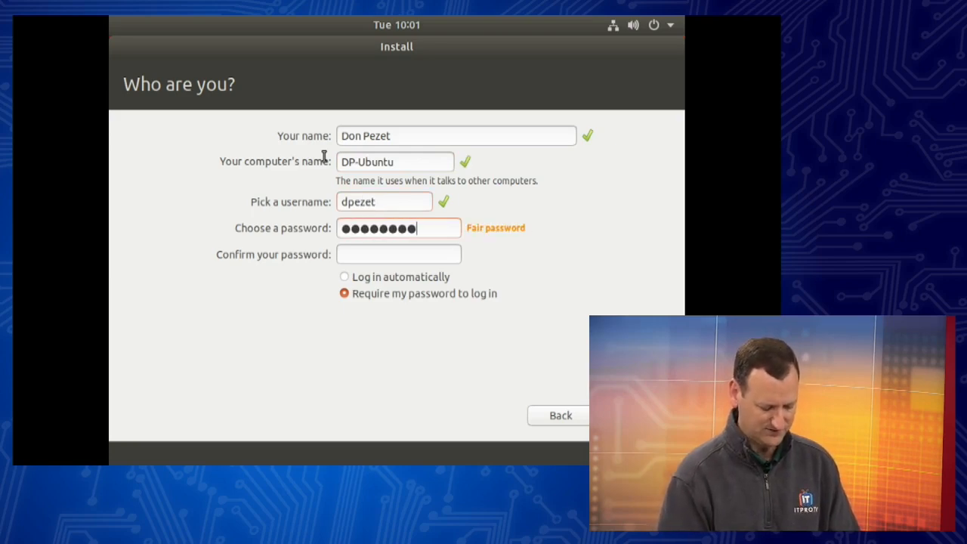
key(Tab)
text(password)
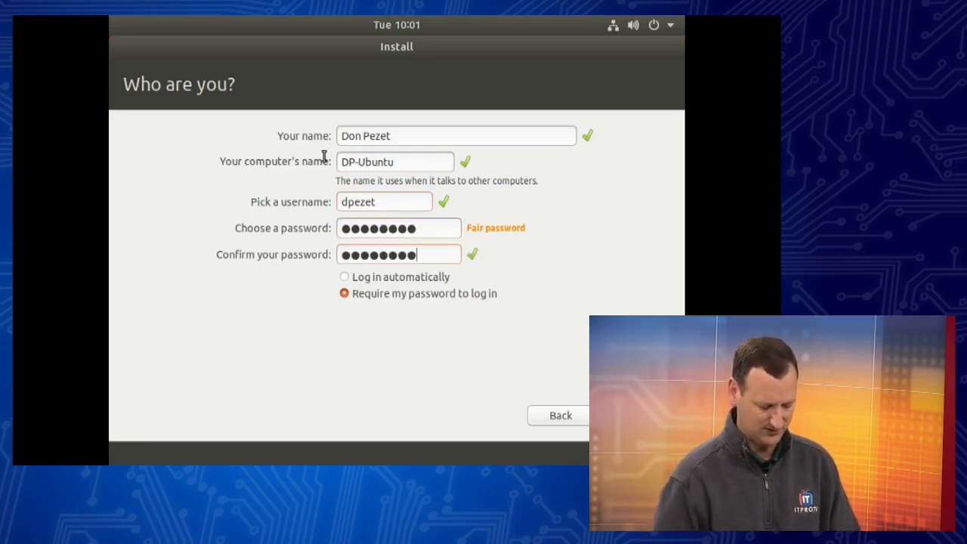
key(Tab)
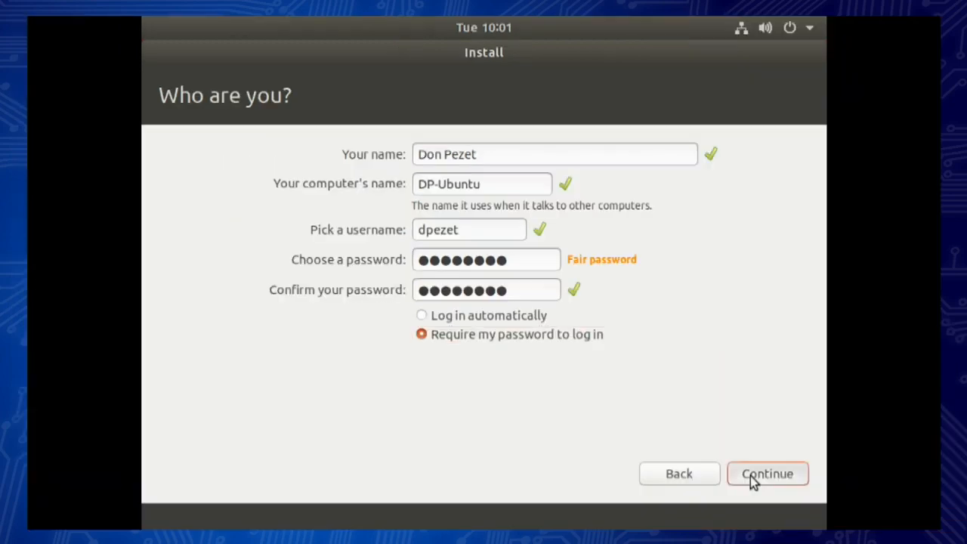
Step: Run the installation with these account details and restart when it completes
click(621, 417)
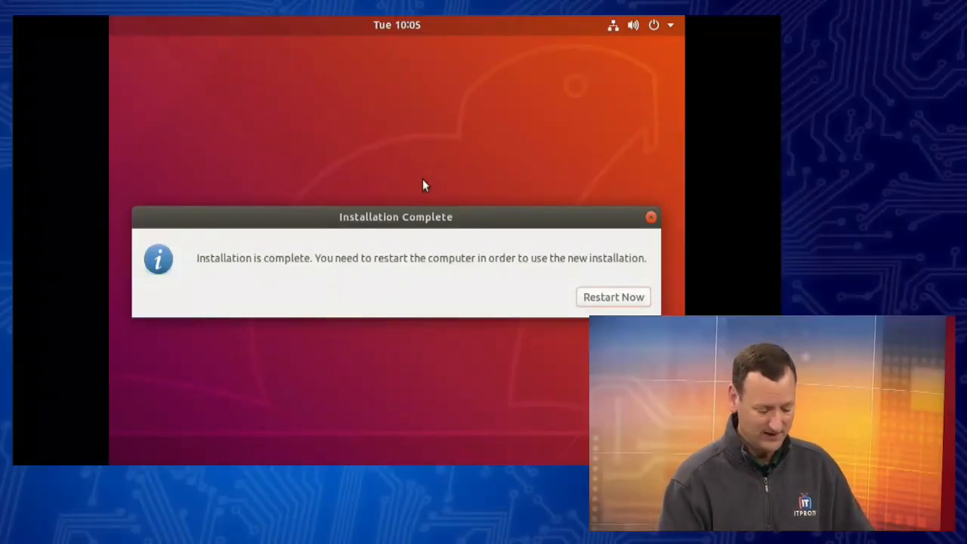
click(597, 297)
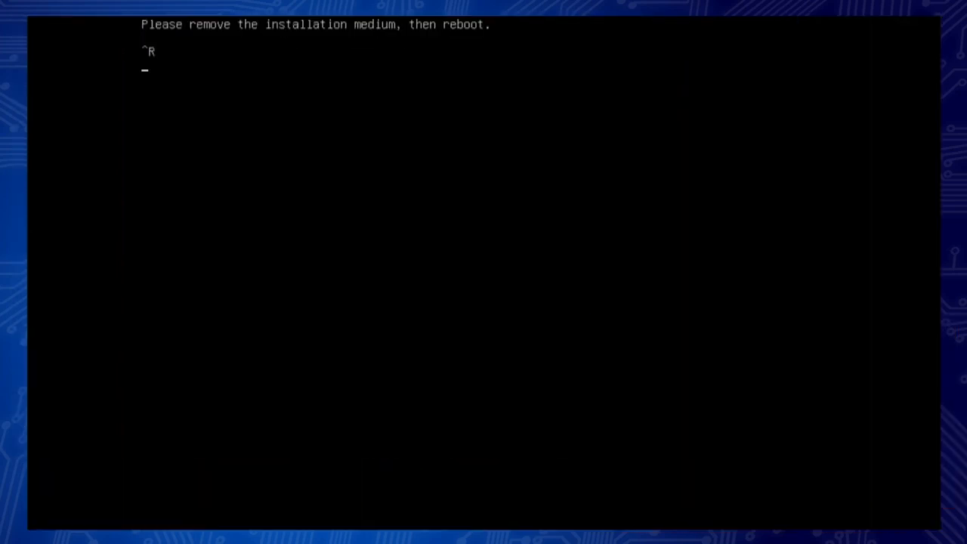
Step: Reboot into the new Ubuntu and sign in to the user account with its password
key(ctrl+alt)
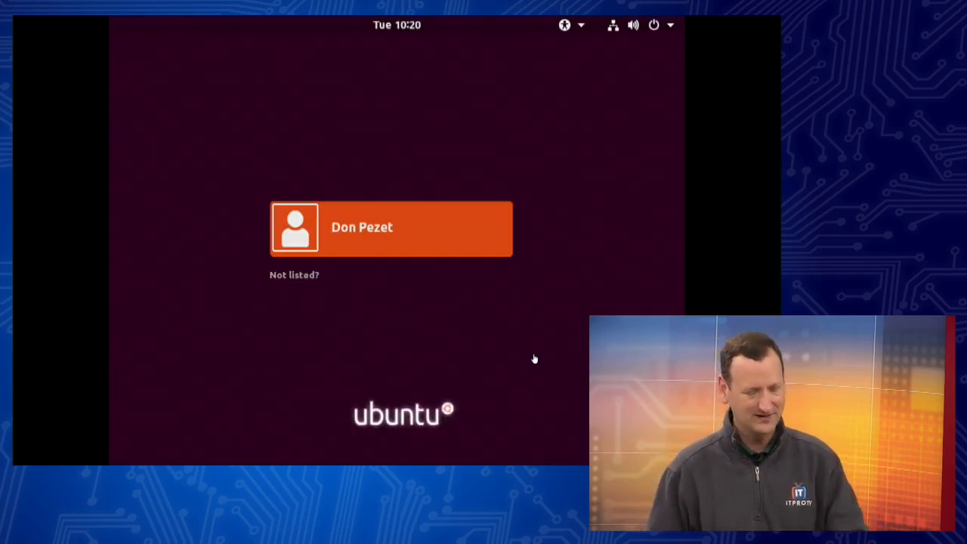
click(421, 240)
click(423, 236)
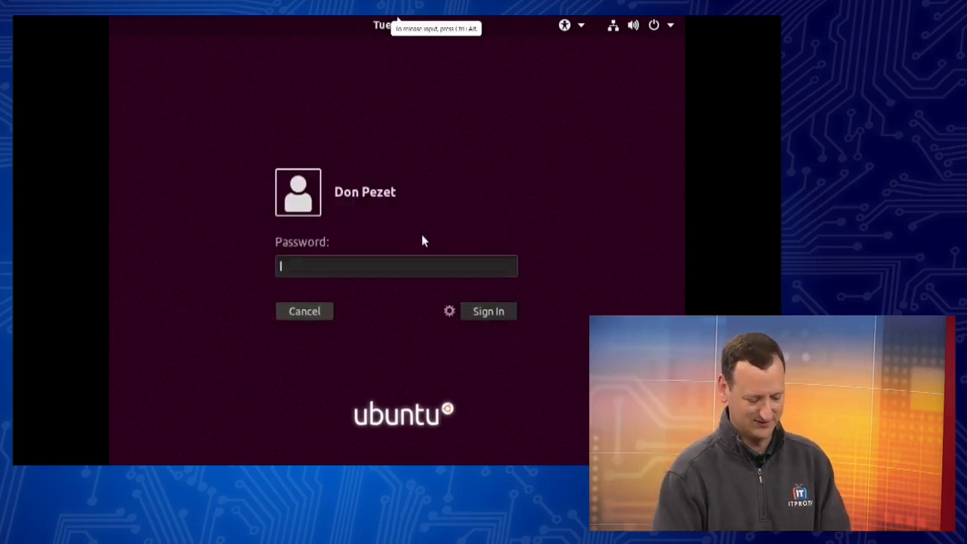
text(••••••••)
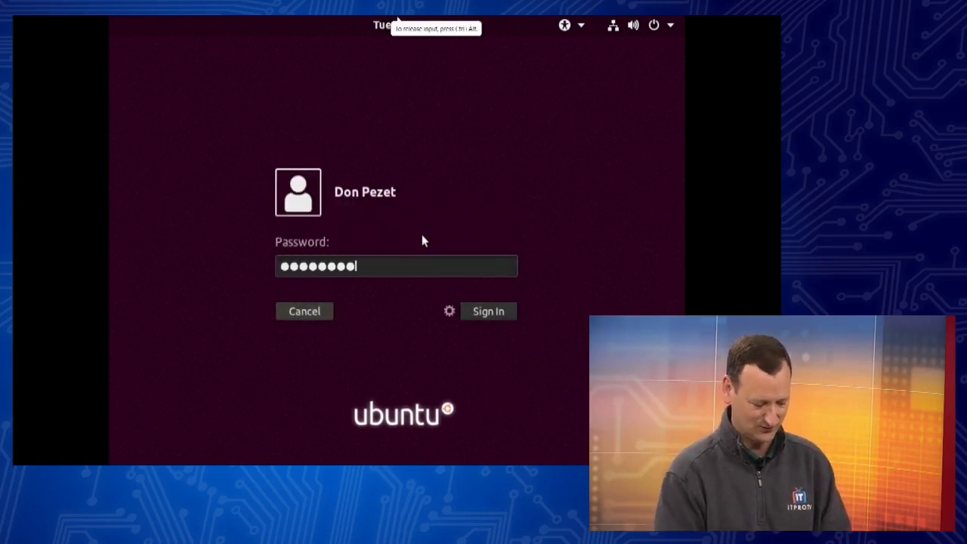
key(Return)
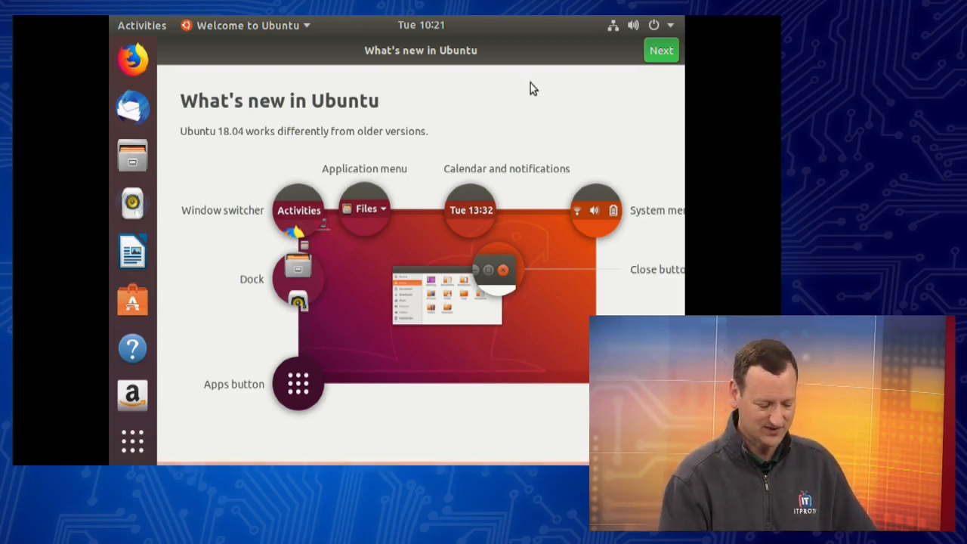
Step: Go past the What's new and Livepatch pages of the Welcome tour, then finish with Done
click(661, 51)
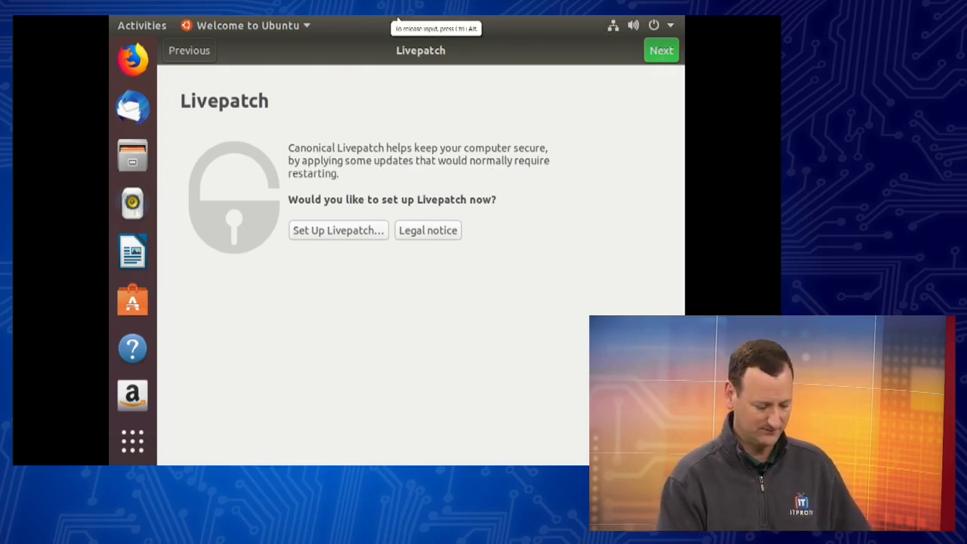
click(661, 52)
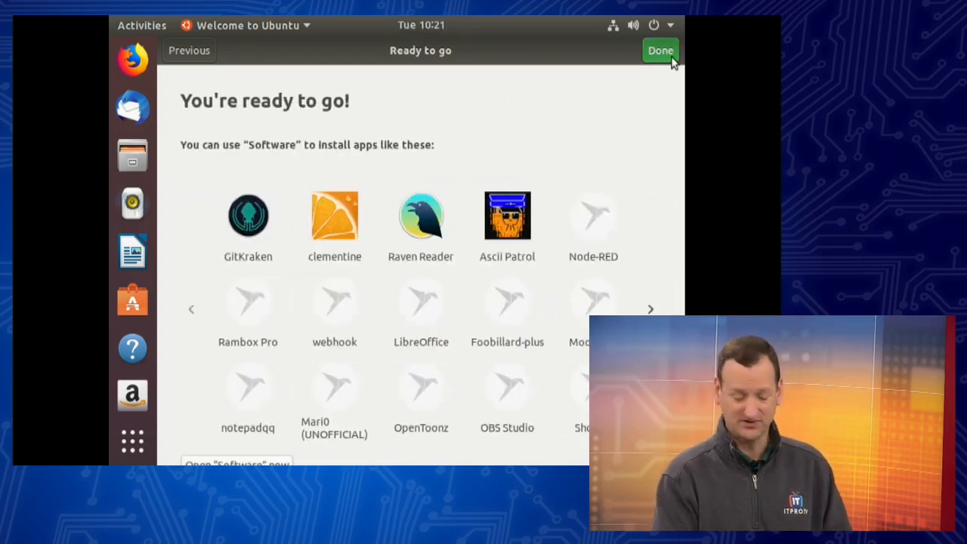
click(669, 56)
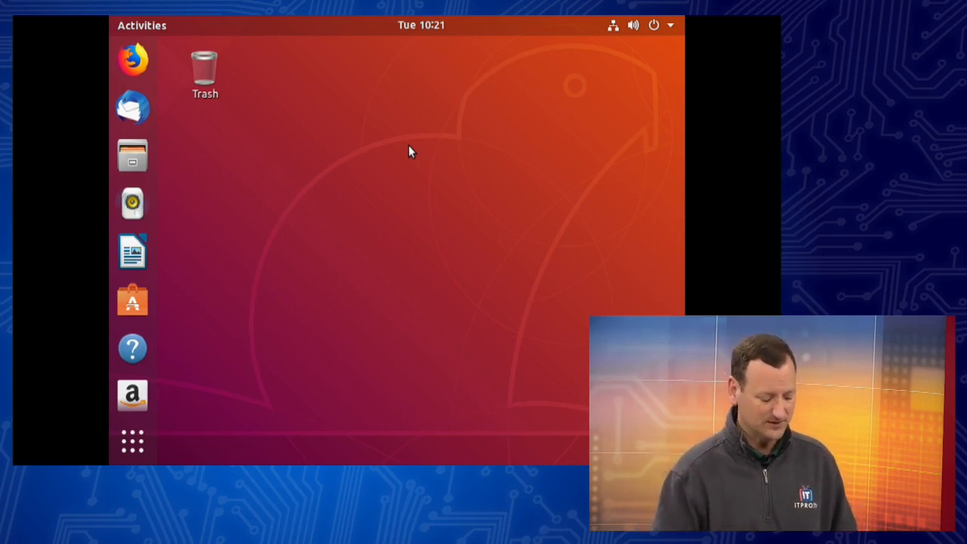
Step: Check the Updates page in Ubuntu Software, then close it
click(132, 302)
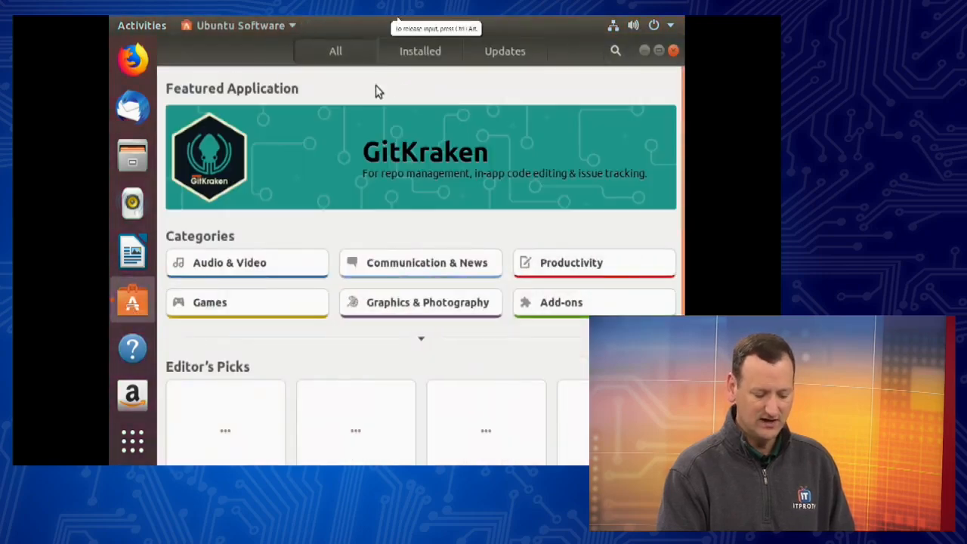
click(497, 49)
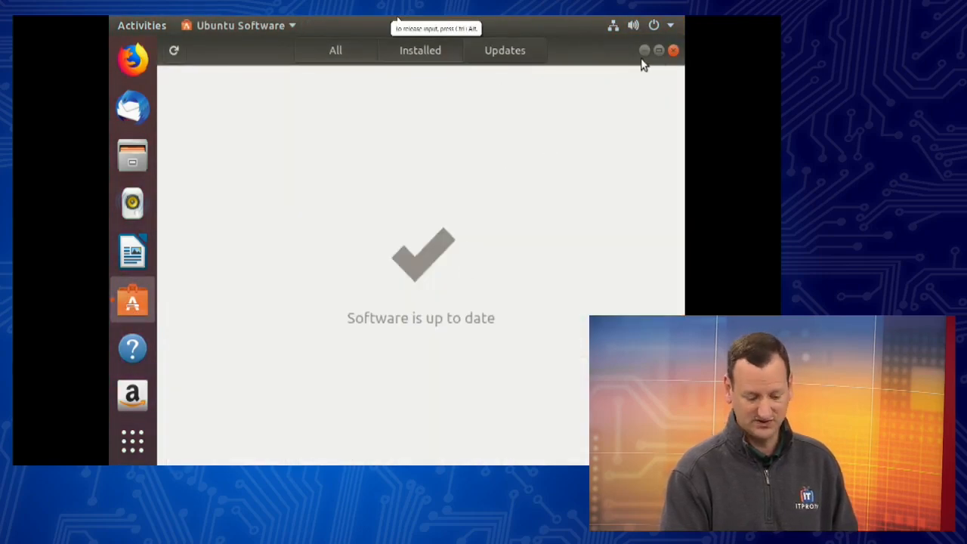
click(673, 50)
Step: Open a terminal from the desktop menu and run 'sudo apt update' with the administrator password
right_click(352, 113)
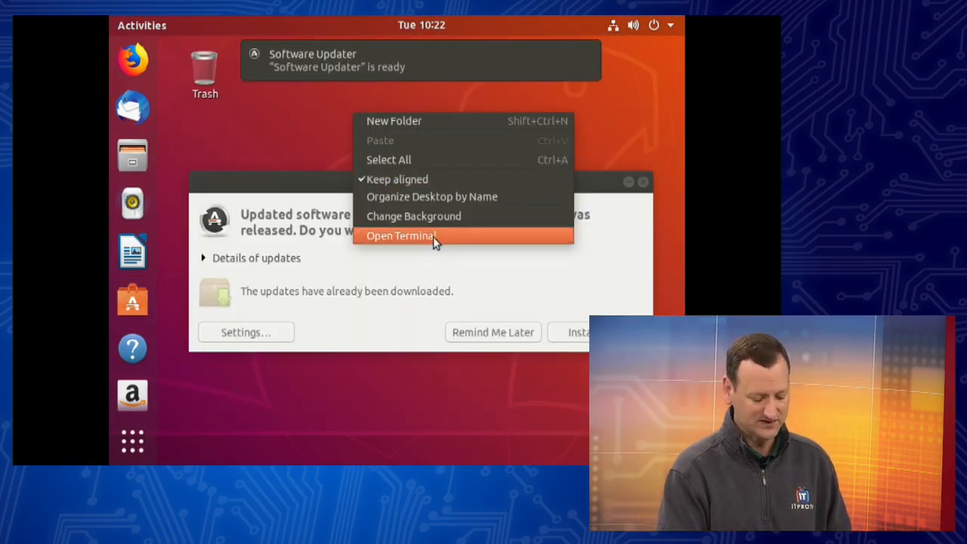
click(433, 235)
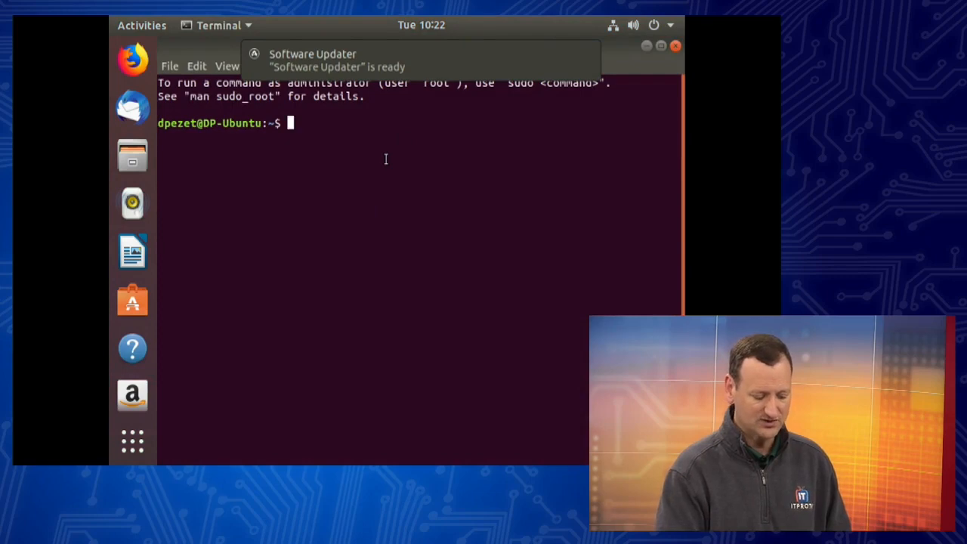
key(Return)
key(Return)
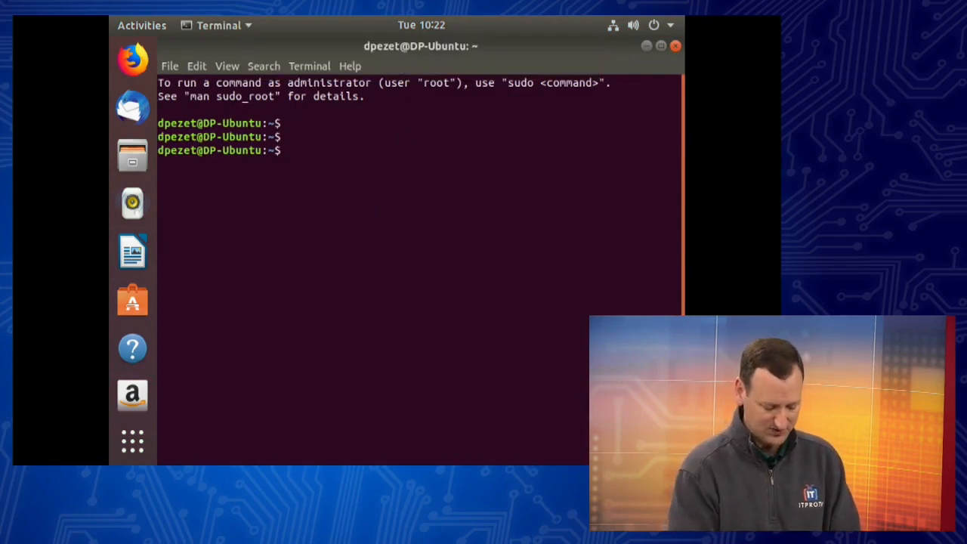
text(sudo )
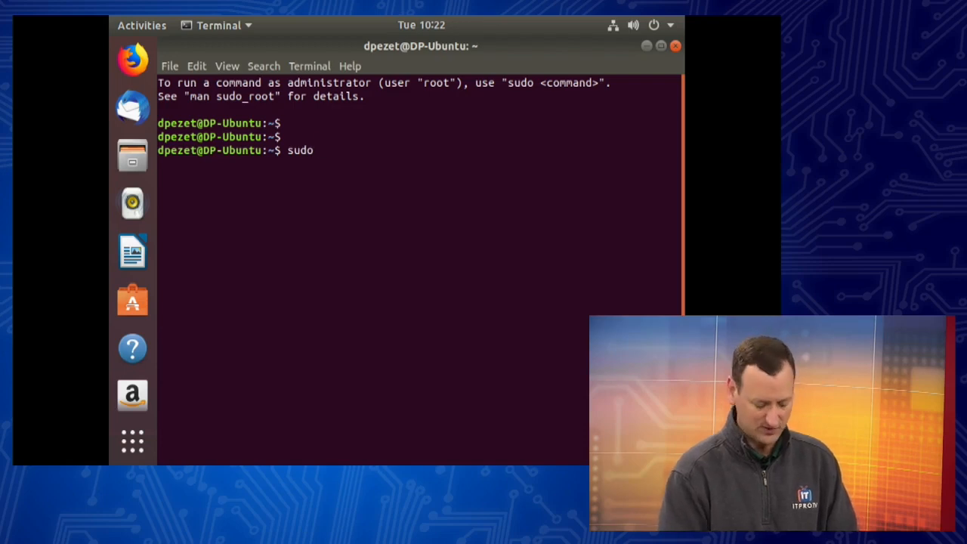
text(a)
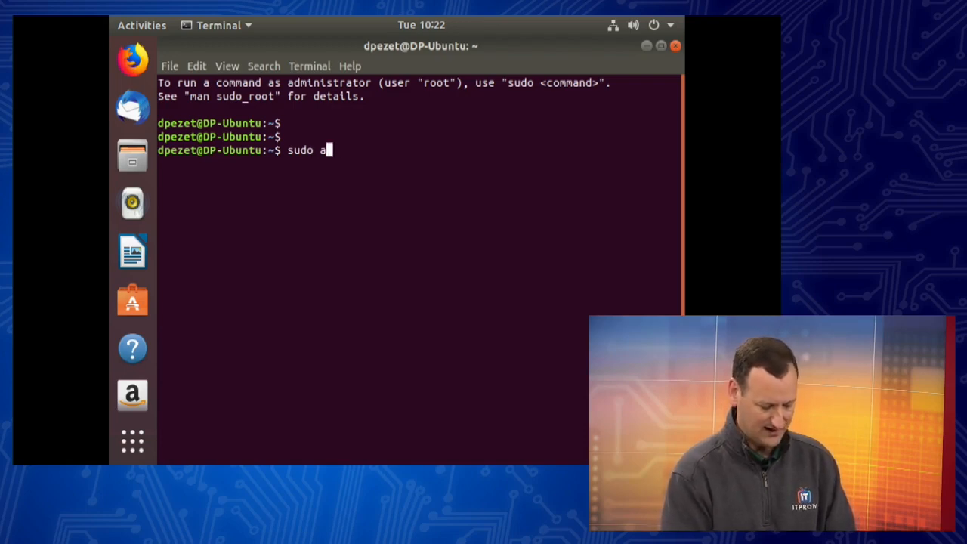
text(pt update)
key(Return)
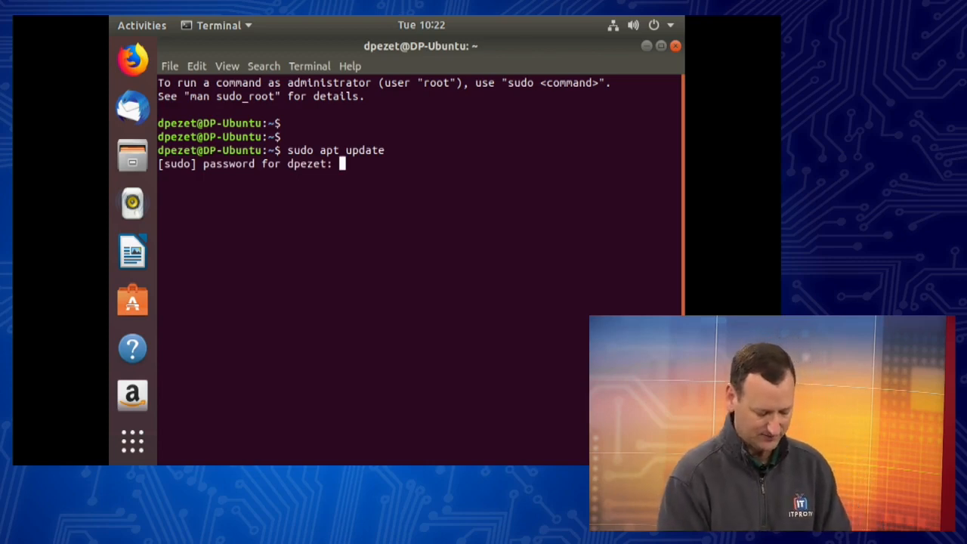
key(Return)
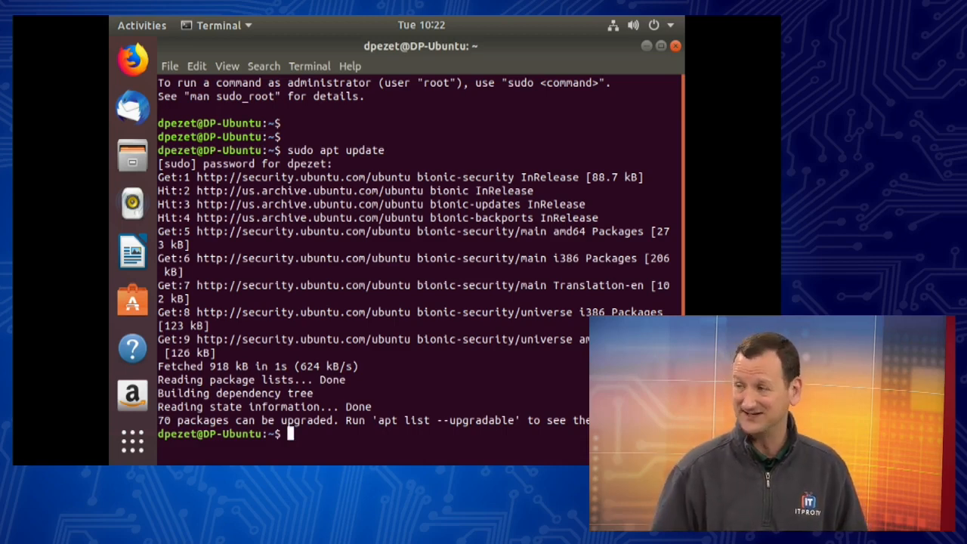
Step: Run 'sudo apt upgrade', confirm with y to install the 70 upgrades, and review the output
key(Up)
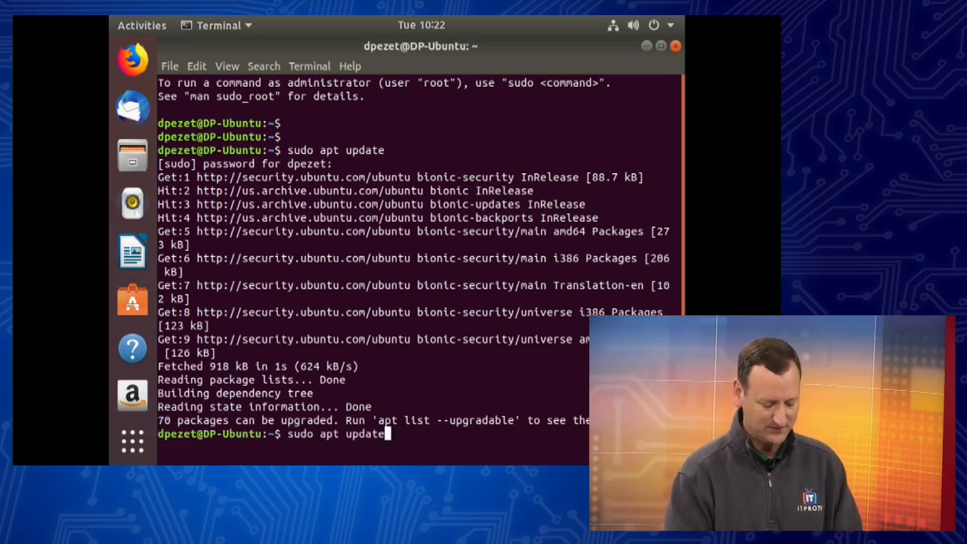
key(BackSpace)
key(BackSpace)
key(BackSpace)
key(BackSpace)
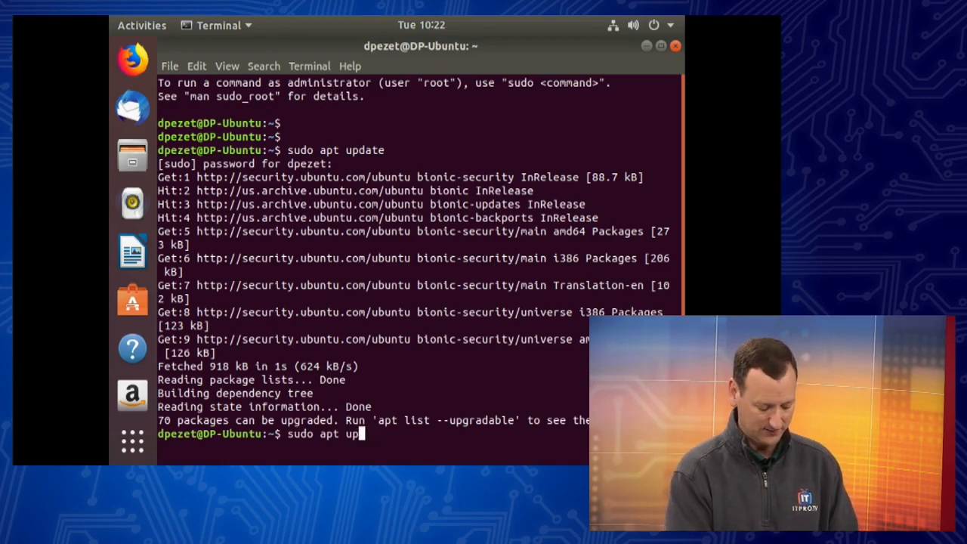
text(grade)
key(Return)
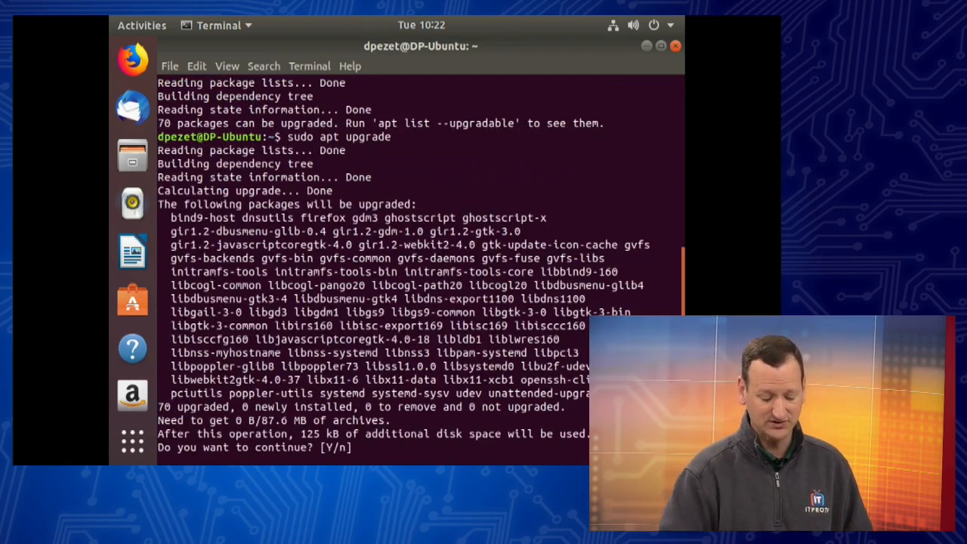
text(y)
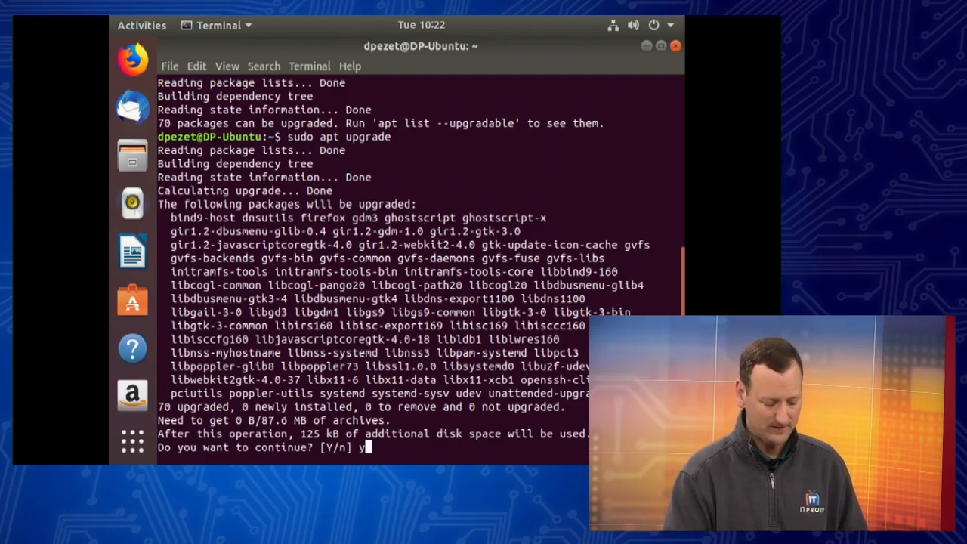
key(Return)
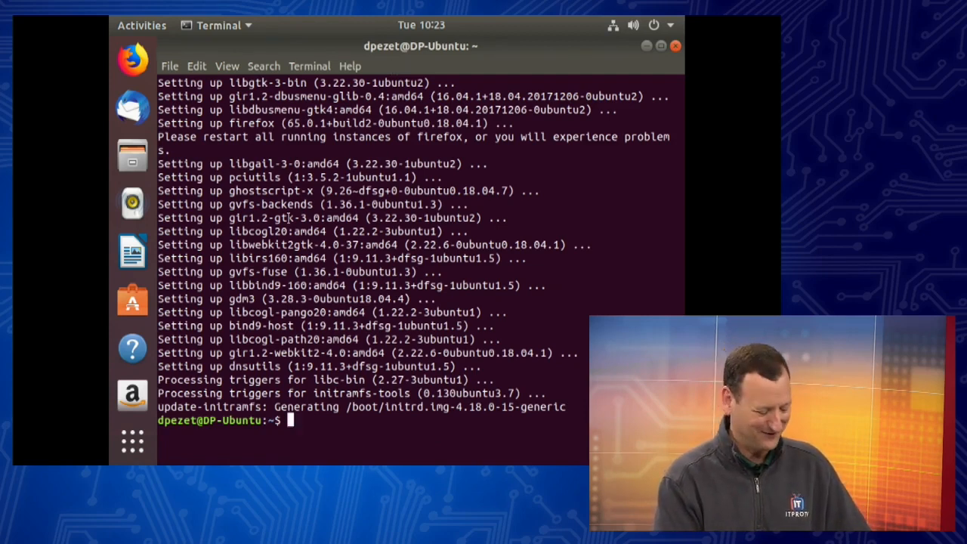
scroll(290, 218, up, 8)
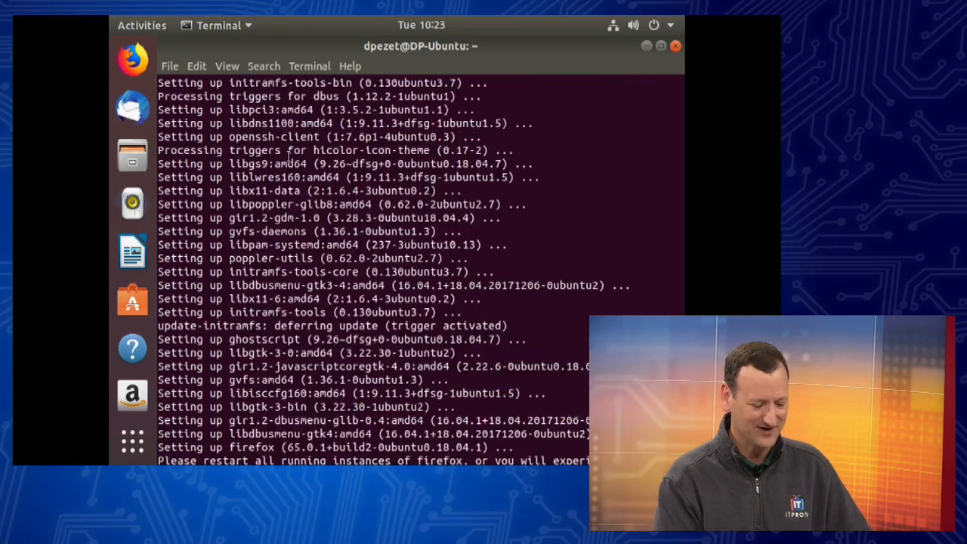
scroll(288, 154, up, 3)
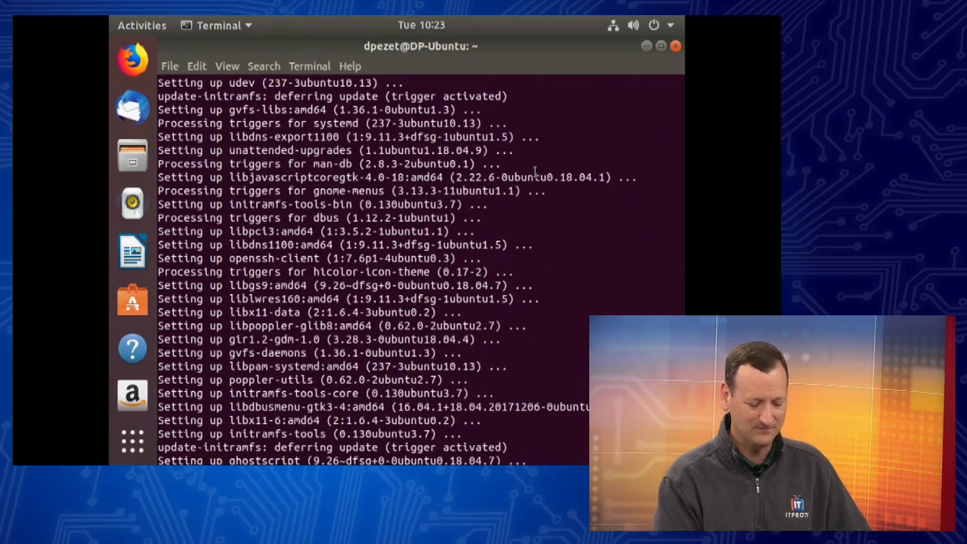
Step: Close the terminal and dismiss the Software Updater prompt about downloaded updates
click(676, 48)
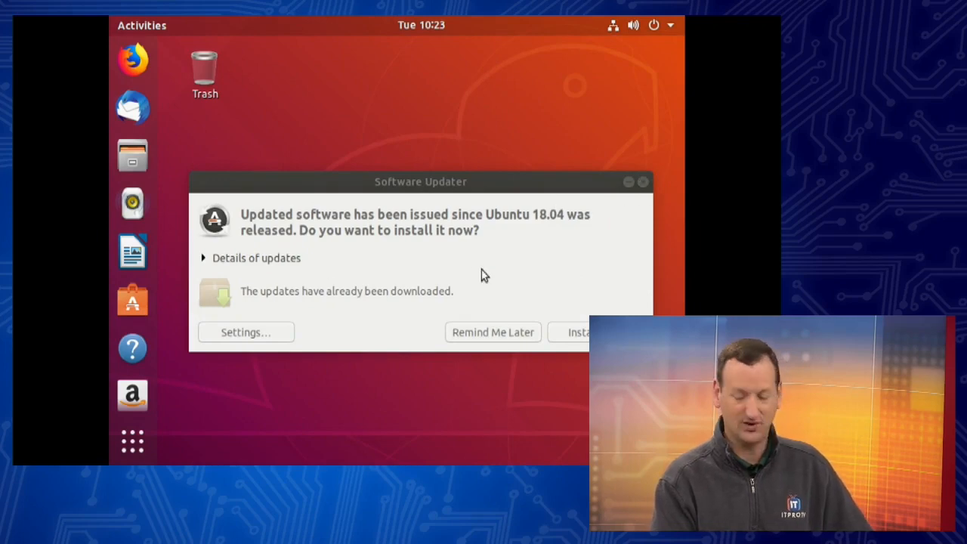
click(643, 182)
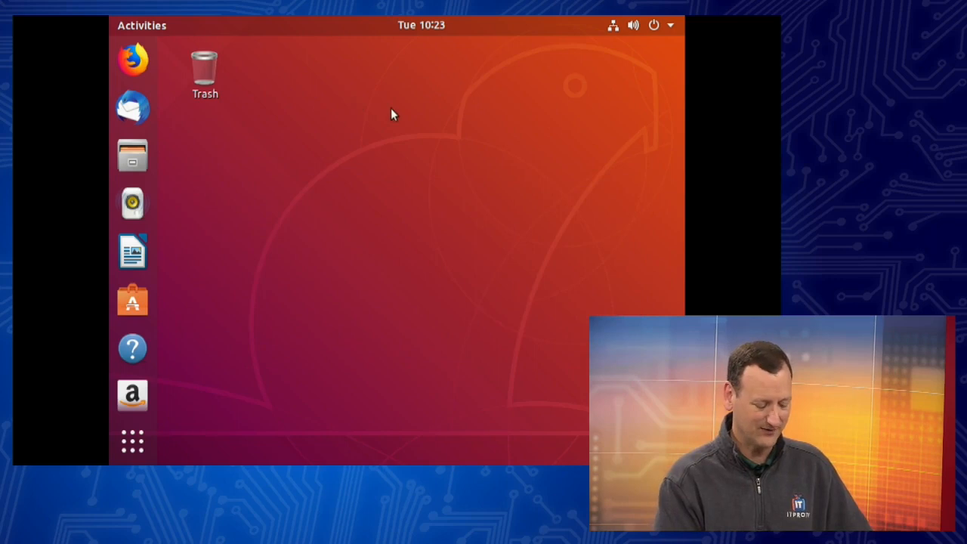
right_click(394, 110)
click(342, 92)
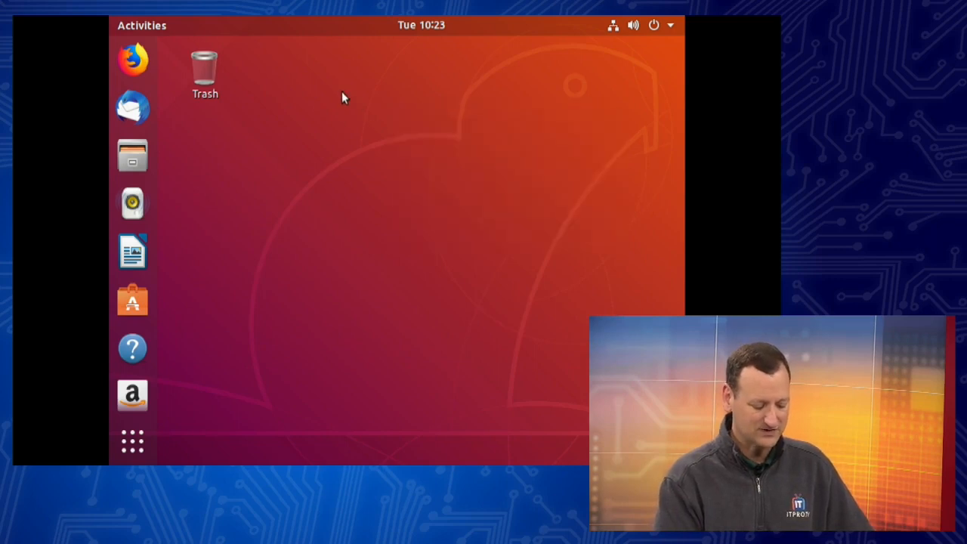
Step: Open the top-right system status menu
click(139, 26)
click(139, 27)
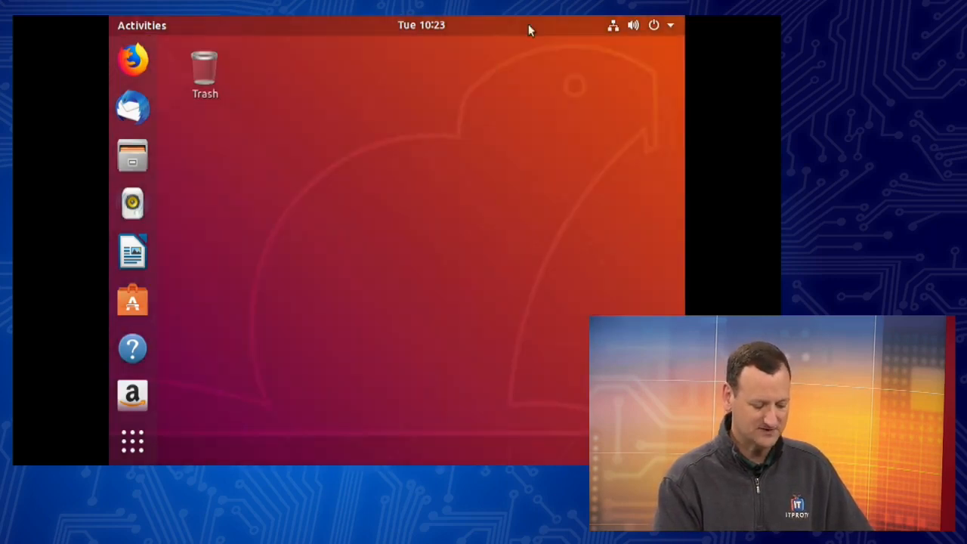
click(670, 25)
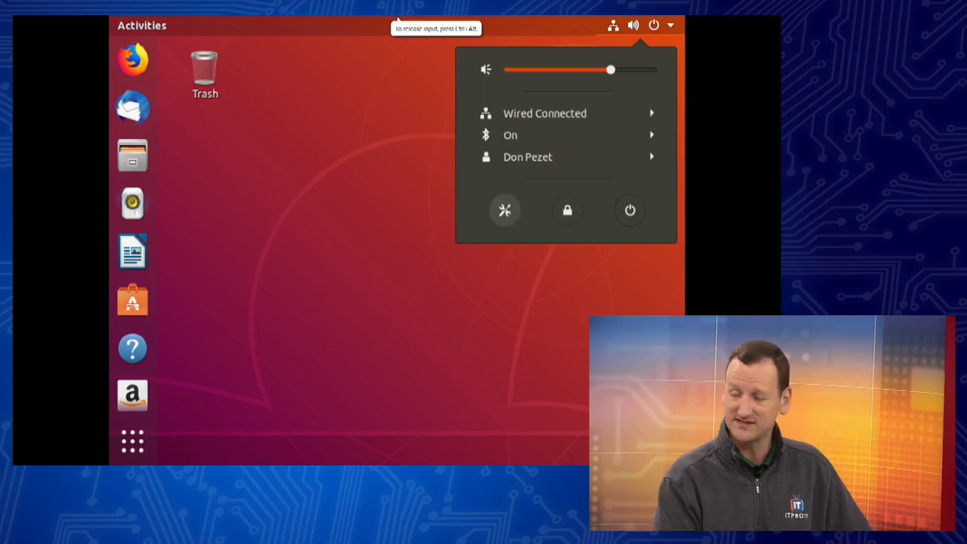
Step: Open Settings and go to Devices > Displays
click(505, 210)
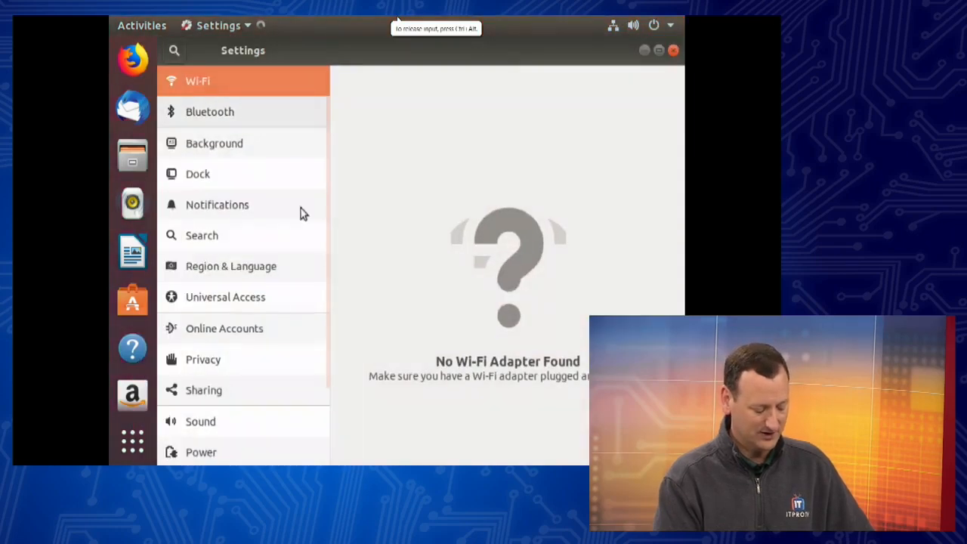
scroll(254, 235, down, 2)
scroll(255, 241, down, 1)
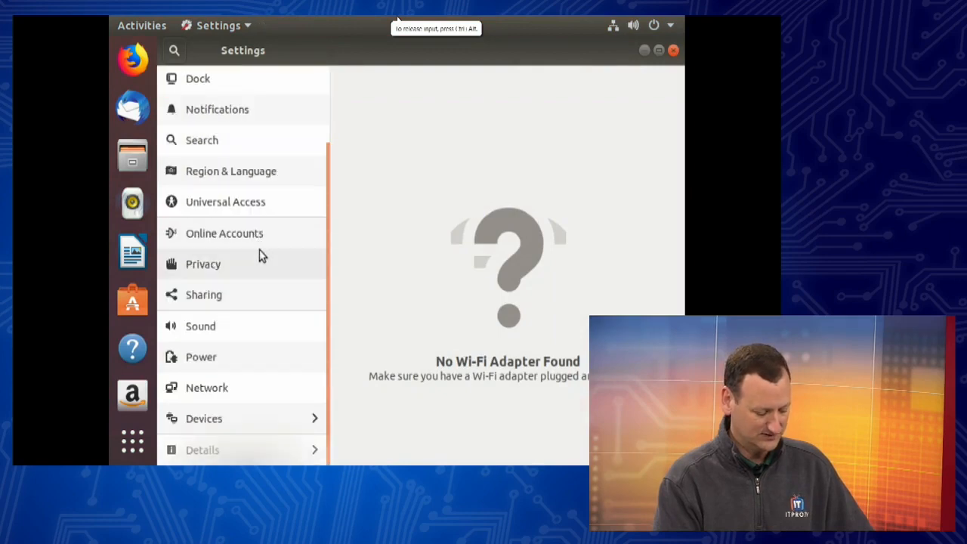
click(203, 428)
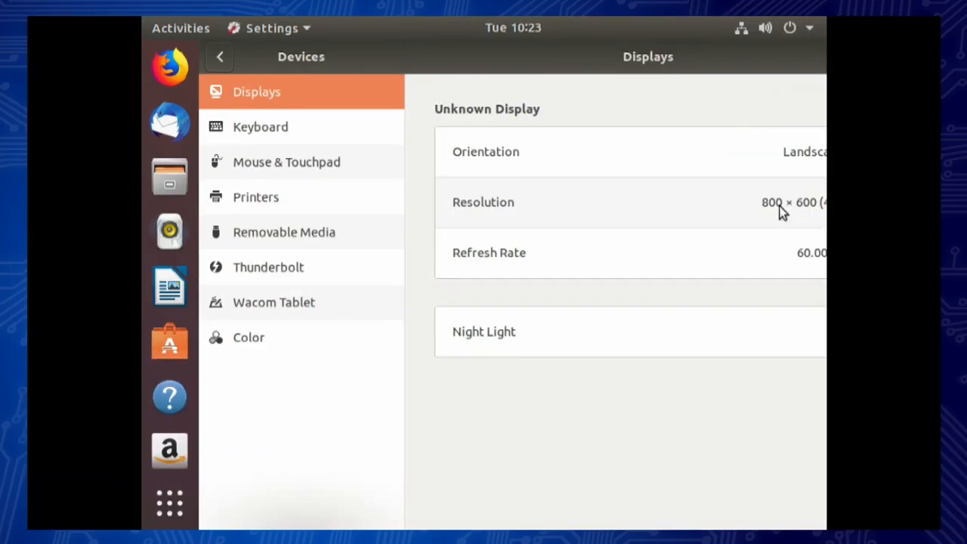
Step: Try 1920 × 1200, cancel back to 800 × 600, then unmaximize and move the Settings window
click(782, 212)
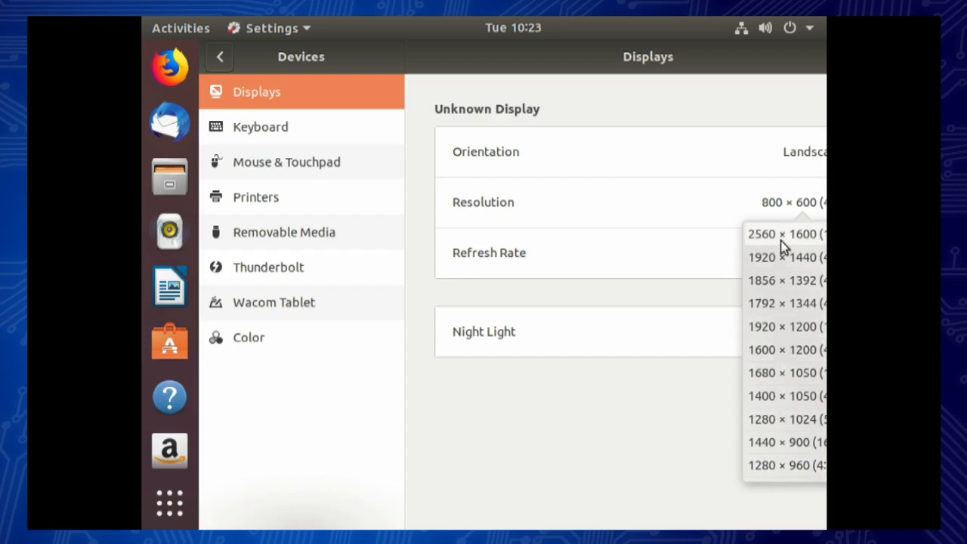
click(778, 326)
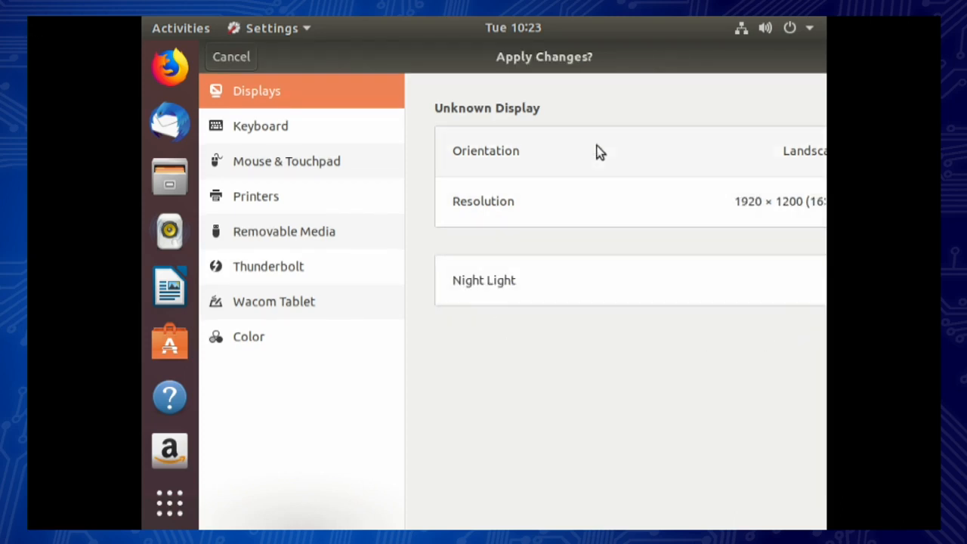
key(Escape)
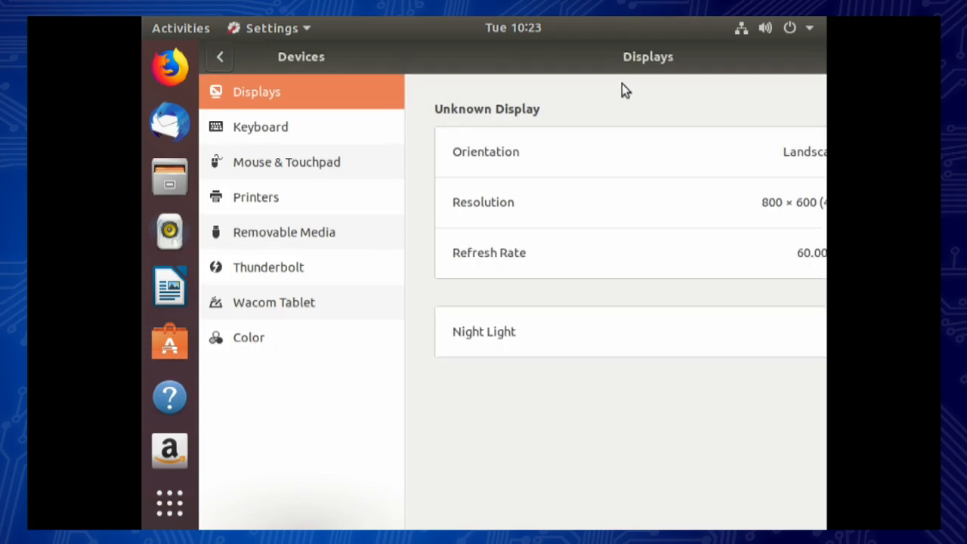
double_click(442, 60)
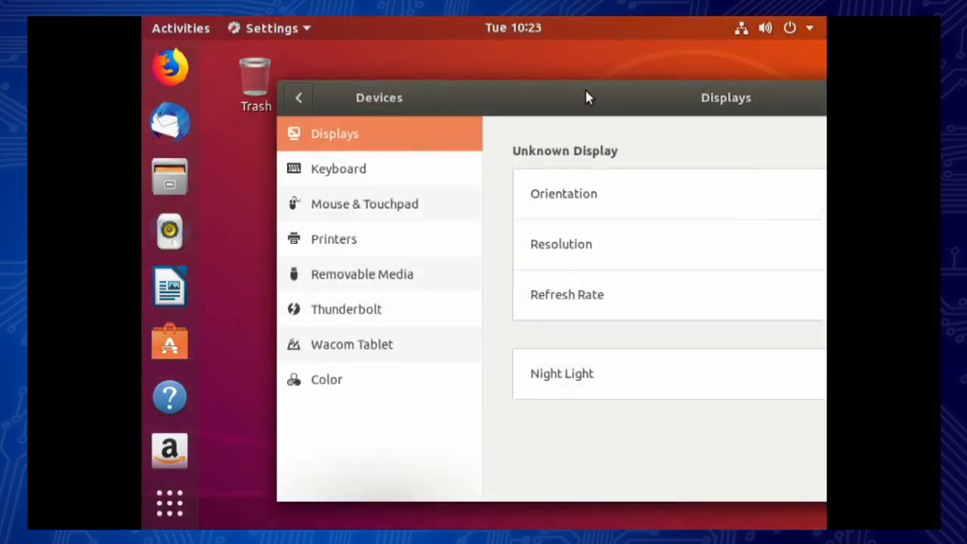
drag(586, 90, 444, 66)
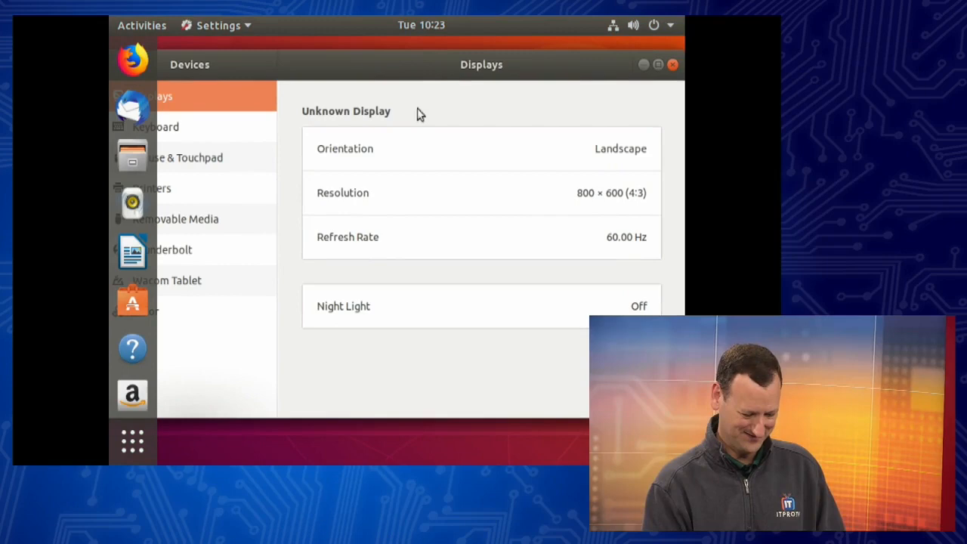
Step: Set the display resolution to 1920 × 1200, apply it, and keep the changes
click(561, 203)
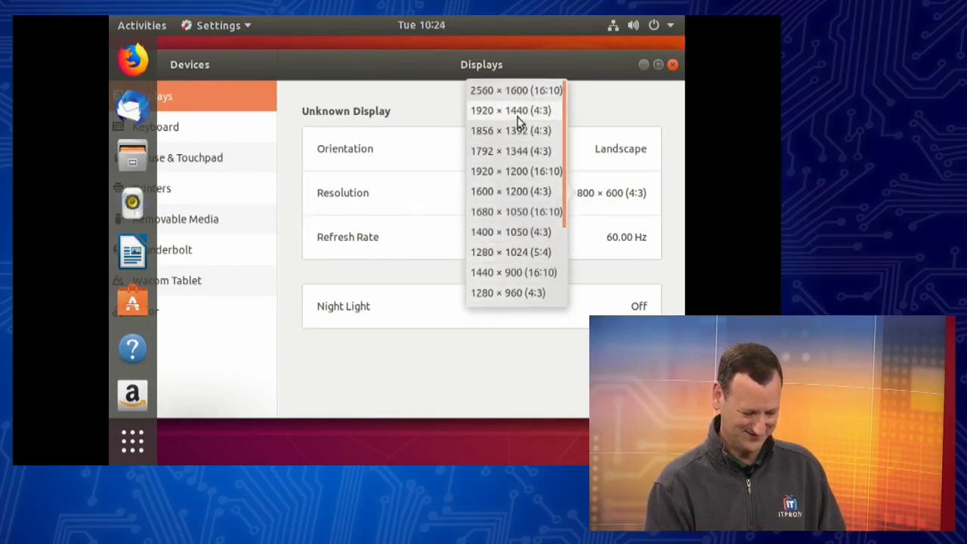
click(514, 174)
click(663, 66)
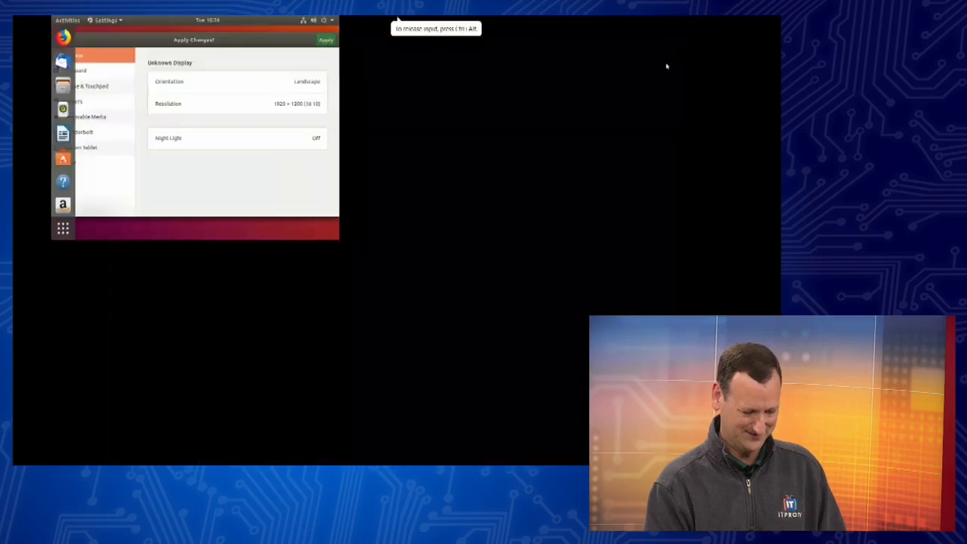
click(442, 265)
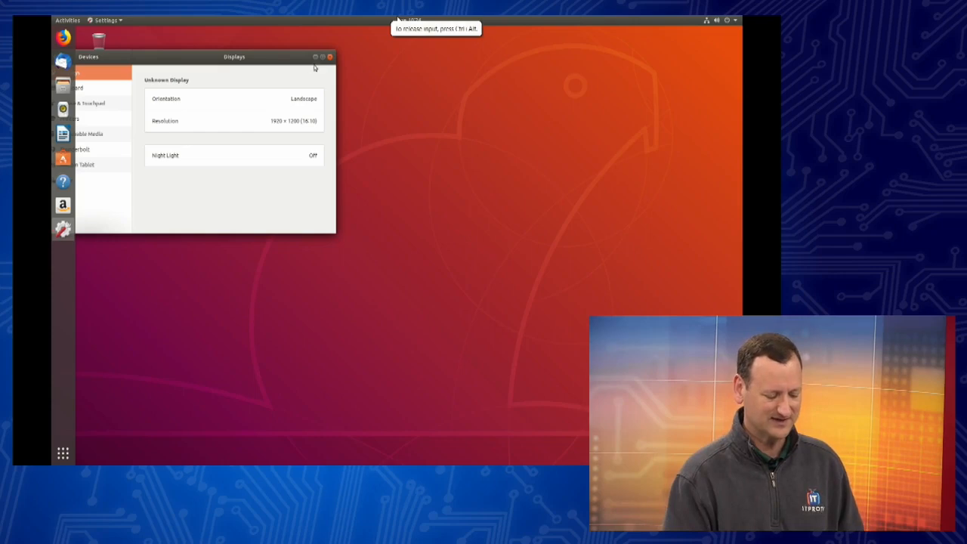
Step: Center the Displays window on the desktop and review the resolution list without changing it
drag(289, 62, 510, 112)
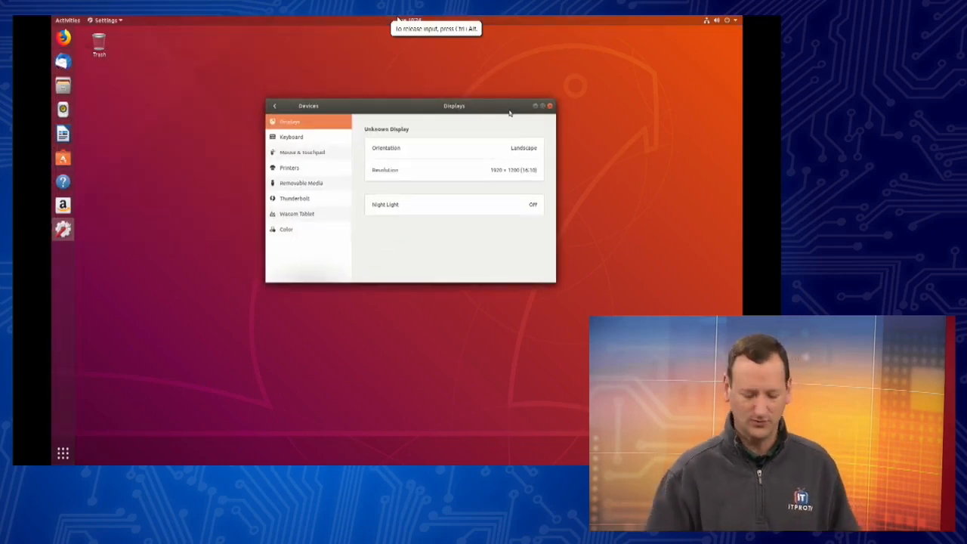
click(506, 178)
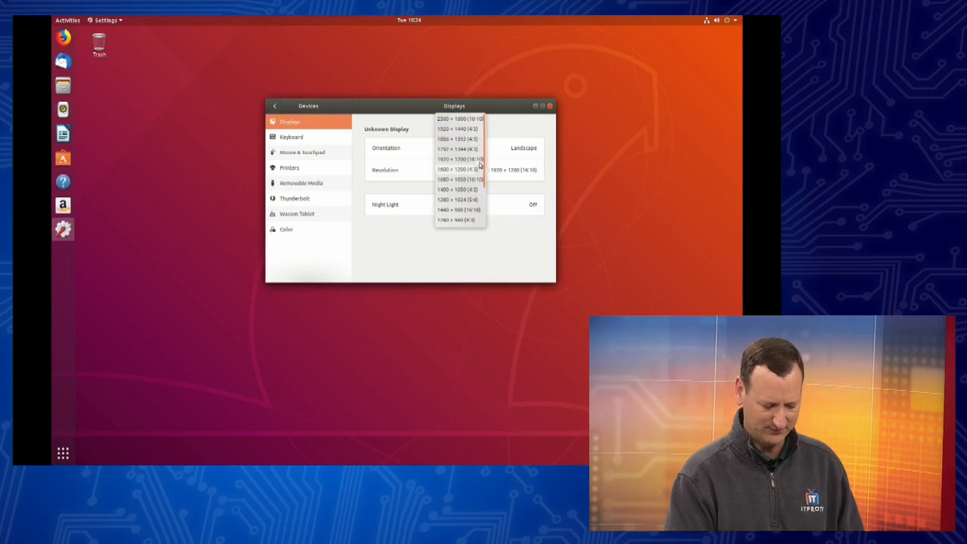
drag(484, 161, 483, 206)
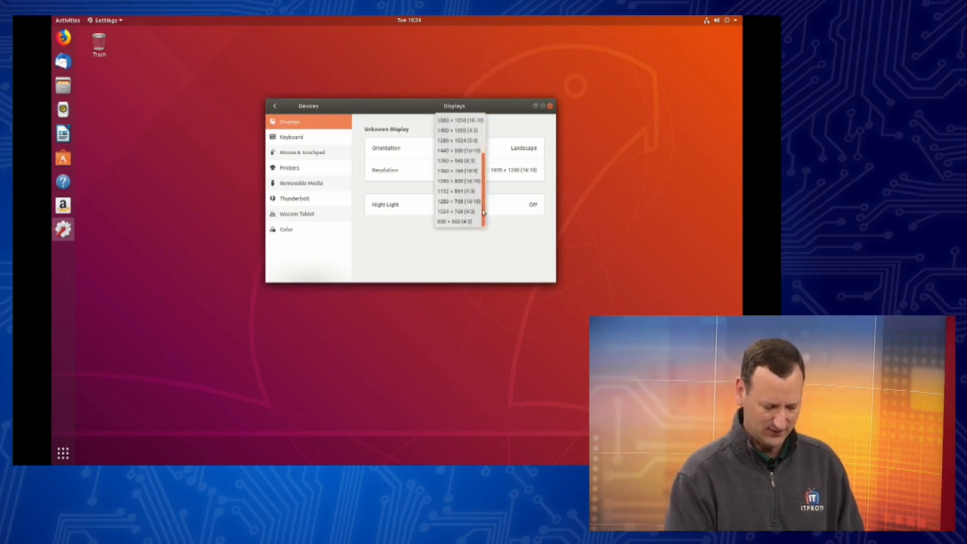
click(544, 258)
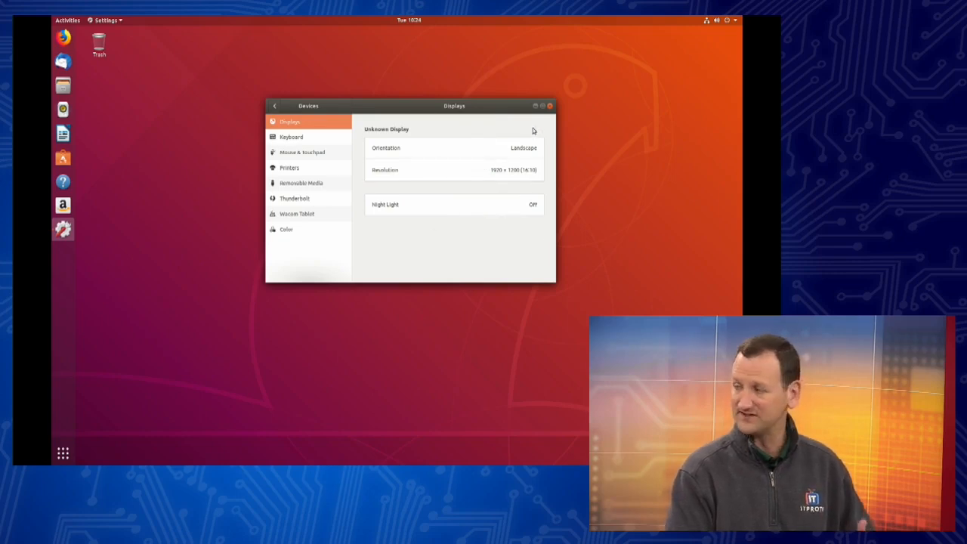